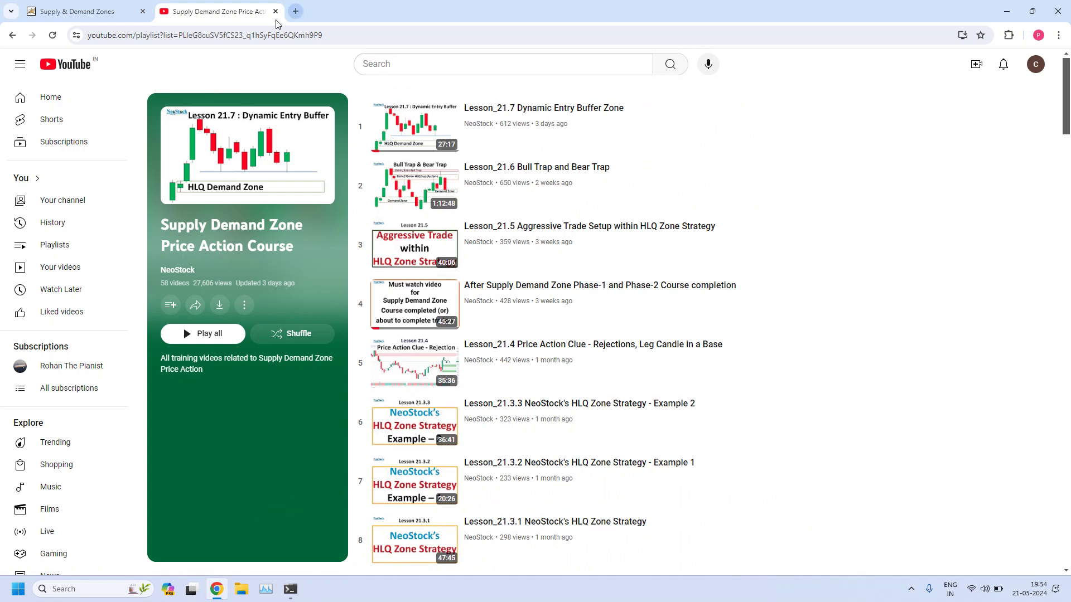
# Step: Close the YouTube playlist and run the Top Down Strategy scan for the YEARLY entry time frame with signal type NEAR_ANY_DZ
pyautogui.click(275, 11)
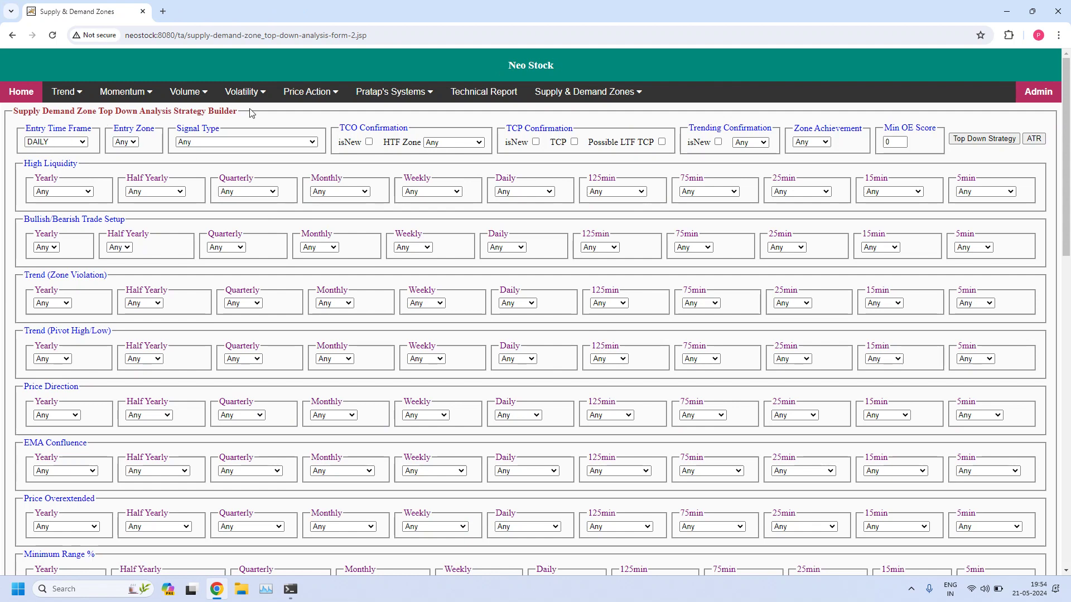
pyautogui.click(83, 143)
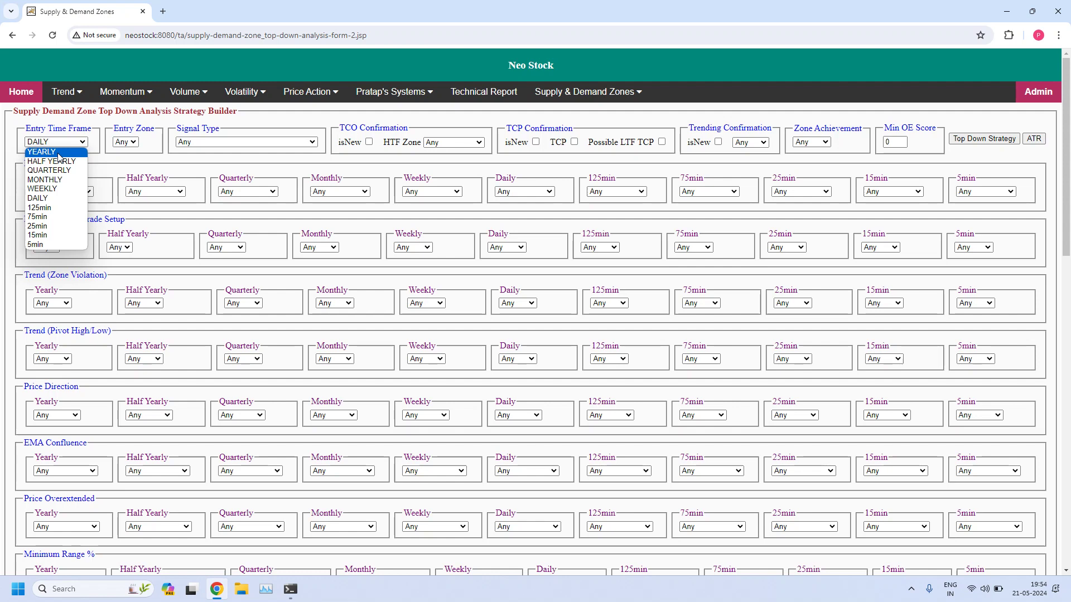
pyautogui.click(42, 152)
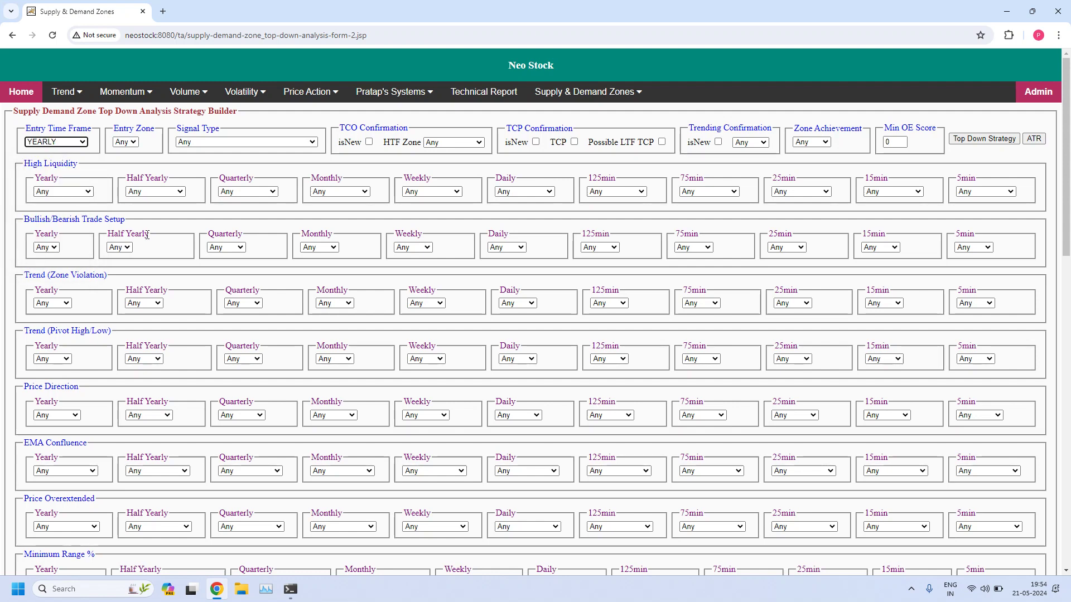
pyautogui.click(262, 142)
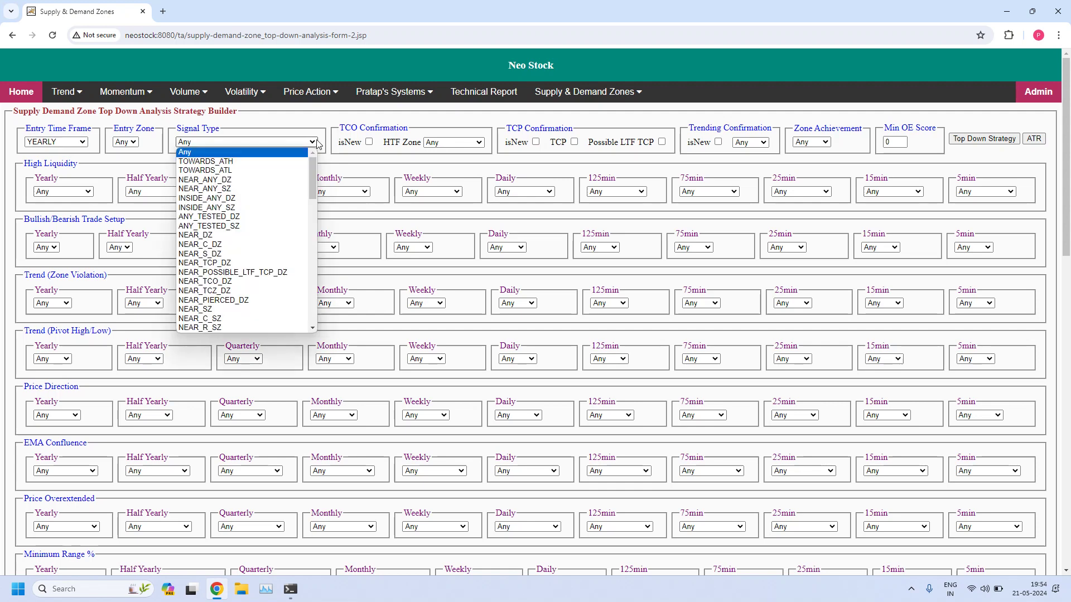
pyautogui.click(235, 179)
pyautogui.click(969, 139)
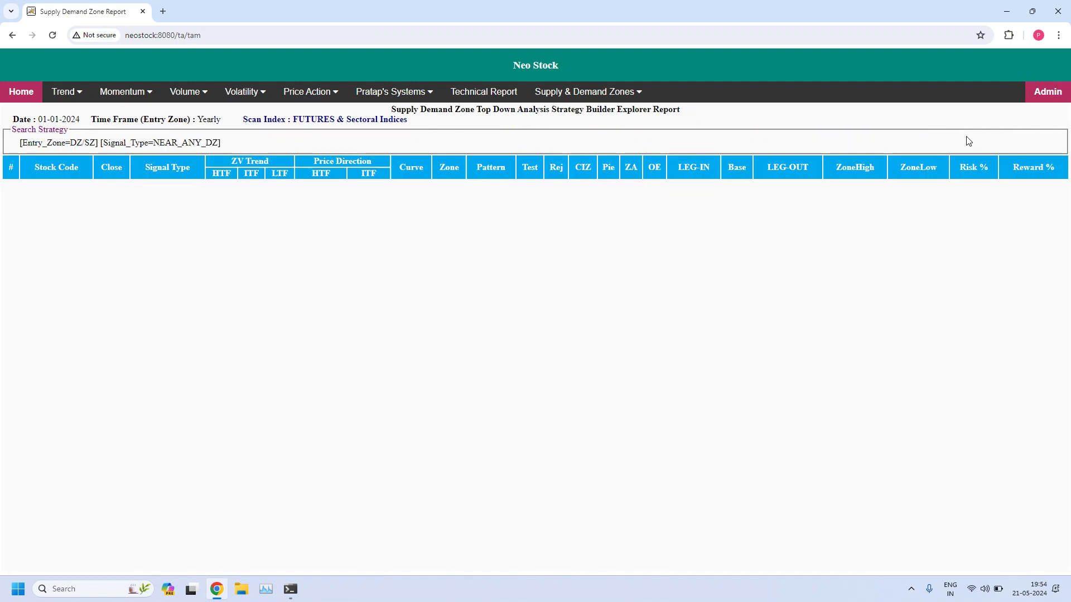
# Step: Return to the strategy builder and run the YEARLY scan with signal type NEAR_ANY_SZ
pyautogui.click(12, 35)
pyautogui.click(56, 142)
pyautogui.click(56, 141)
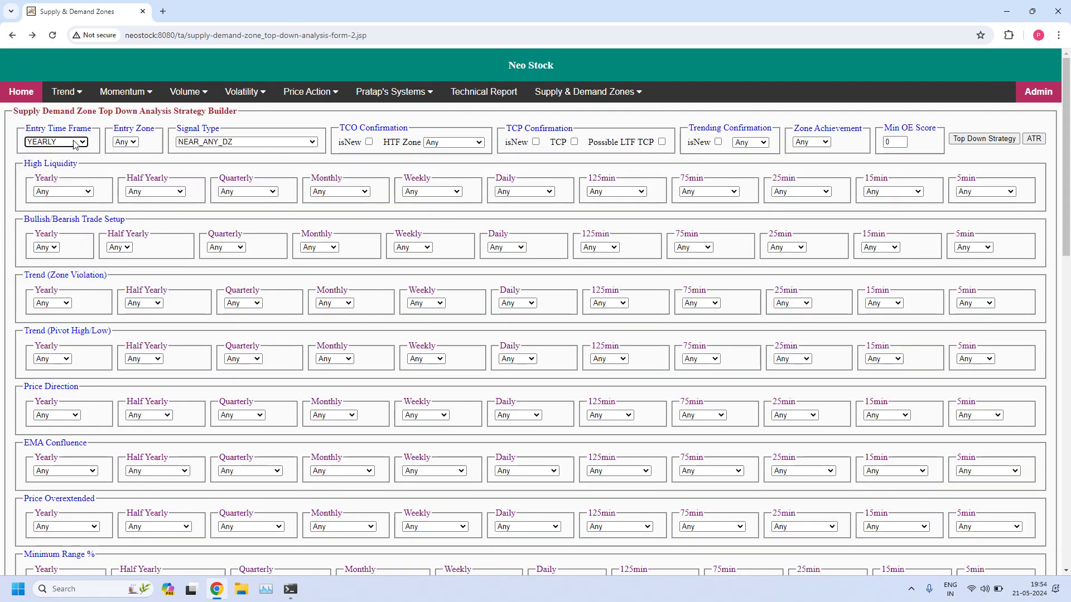
pyautogui.click(195, 142)
pyautogui.click(241, 189)
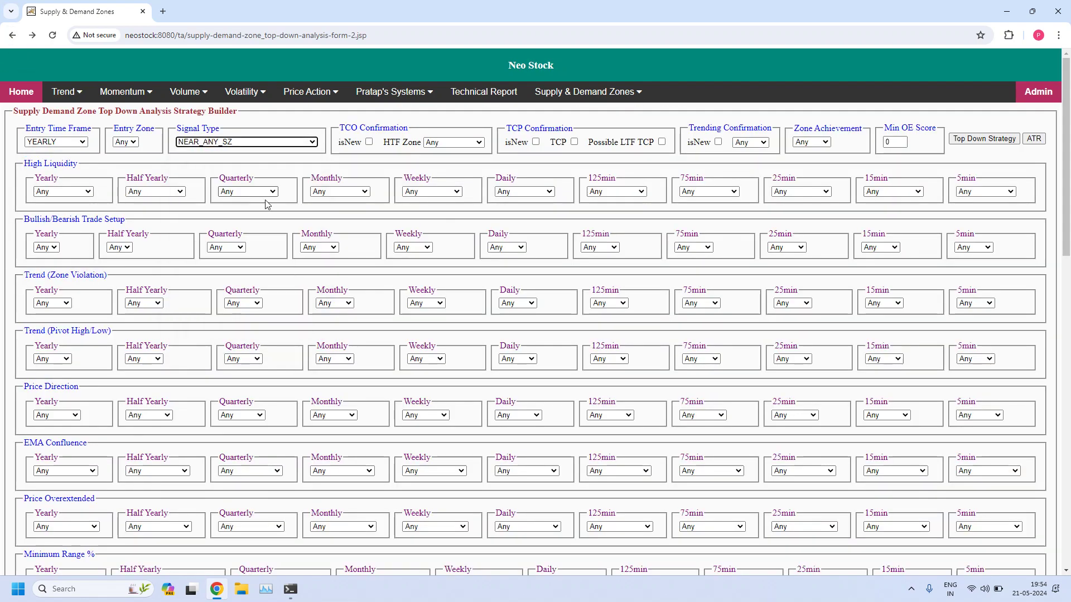
pyautogui.click(998, 144)
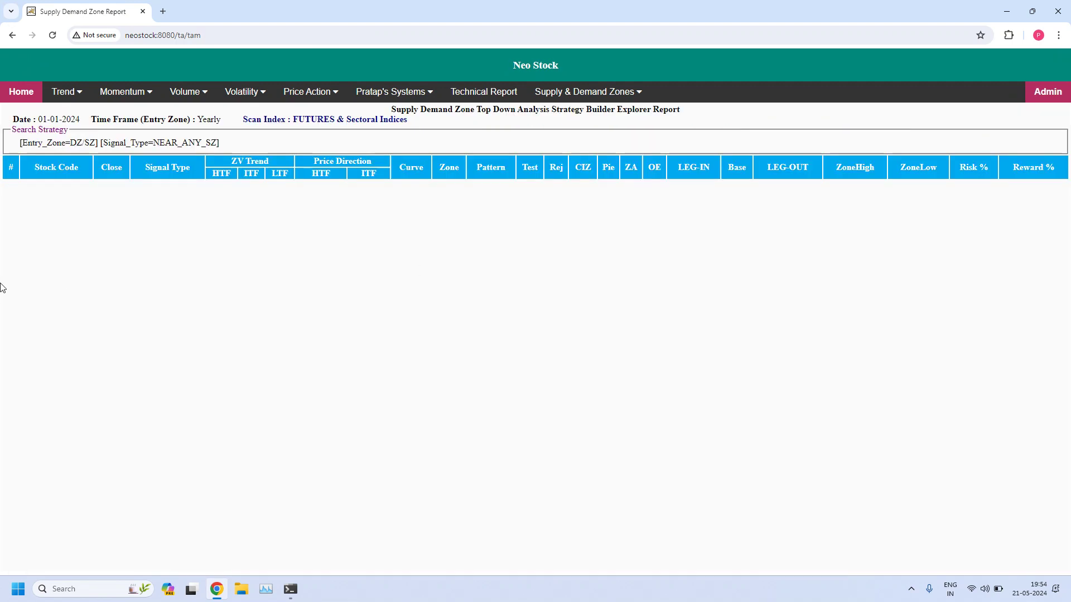
# Step: Go back to the form and run the scan for the HALF YEARLY entry time frame with signal type NEAR_ANY_DZ
pyautogui.click(12, 38)
pyautogui.click(77, 143)
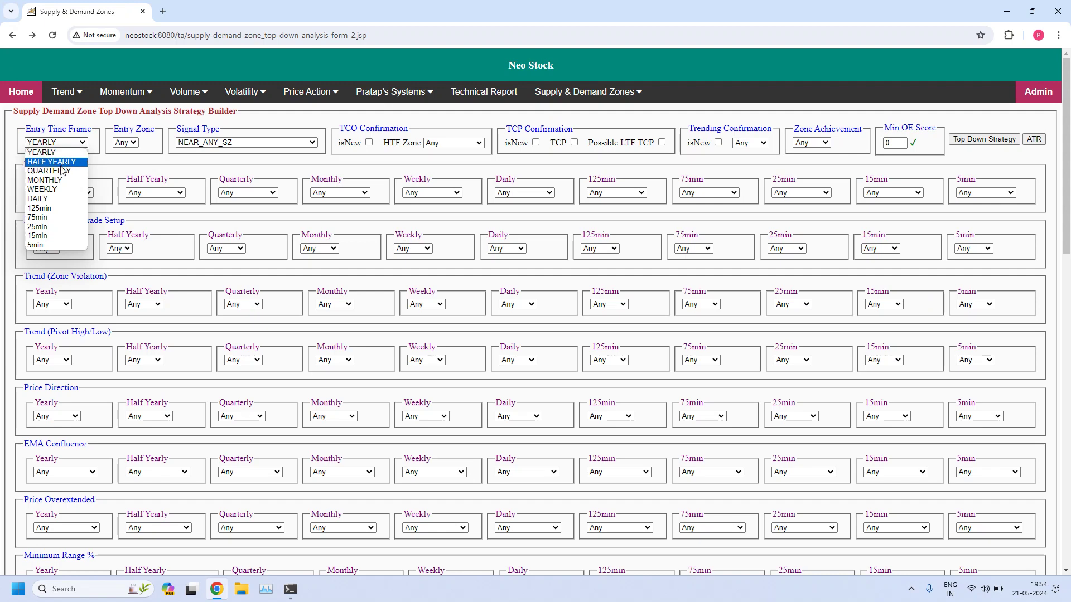
pyautogui.click(65, 163)
pyautogui.click(240, 145)
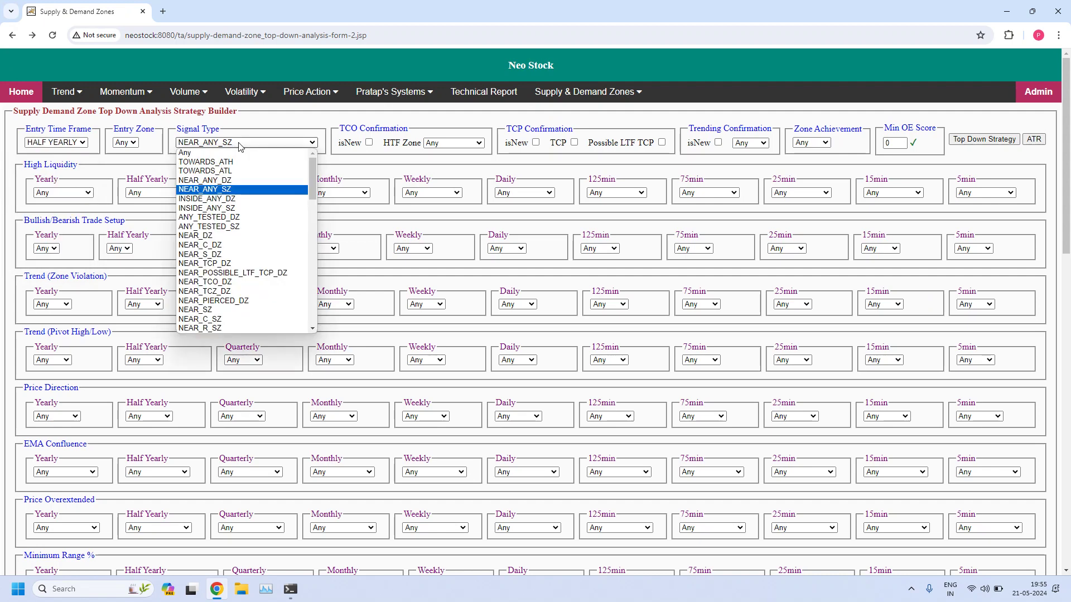
pyautogui.click(226, 180)
pyautogui.click(980, 140)
# Step: Return to the strategy builder and run the HALF YEARLY scan with signal type NEAR_ANY_SZ
pyautogui.click(13, 37)
pyautogui.click(78, 143)
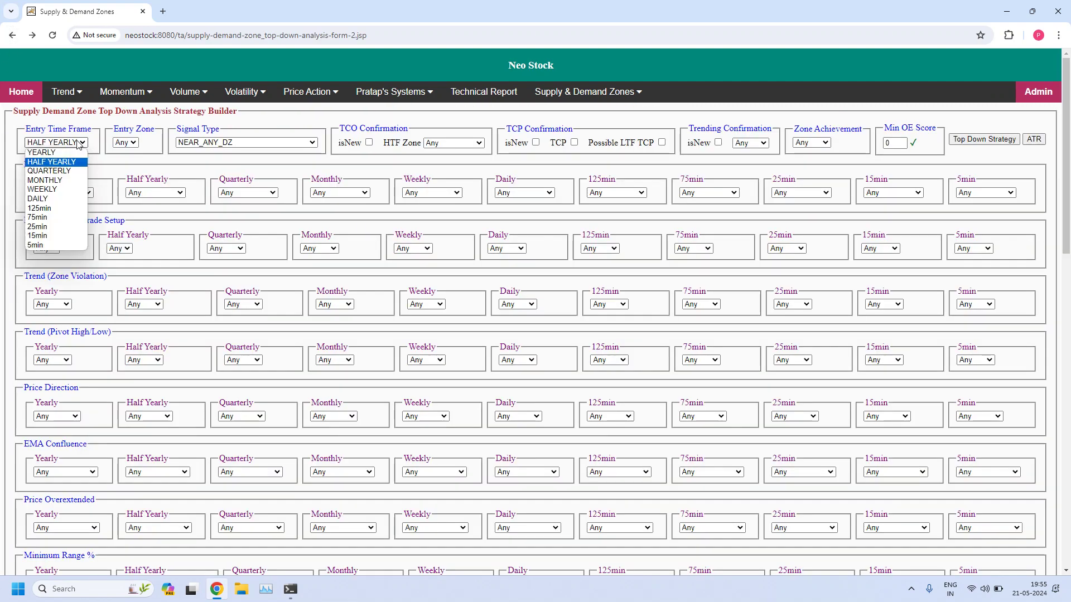
pyautogui.click(79, 143)
pyautogui.click(241, 143)
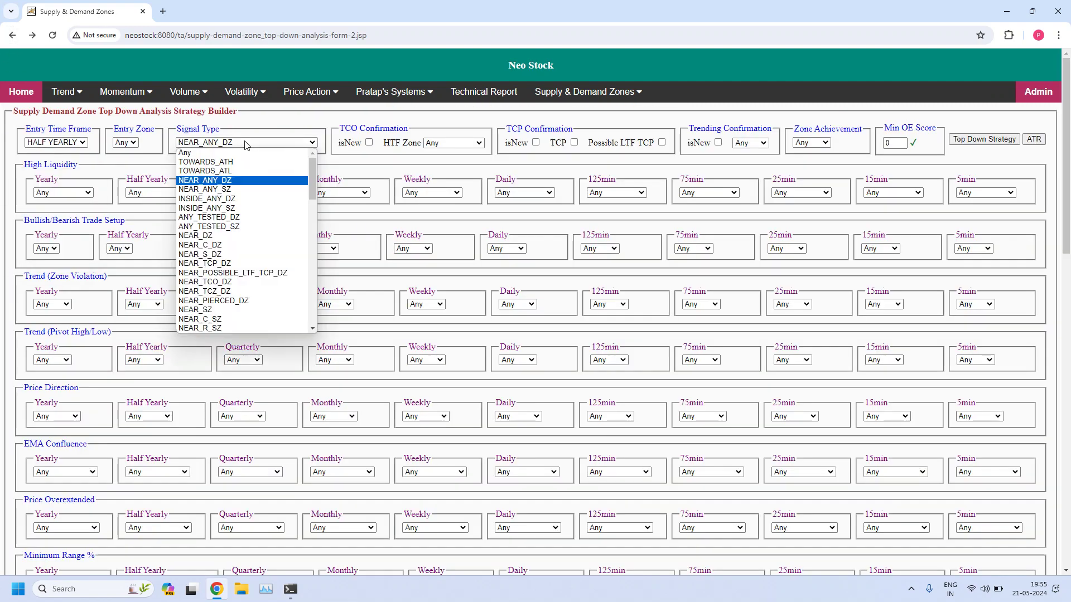
pyautogui.click(232, 190)
pyautogui.click(997, 144)
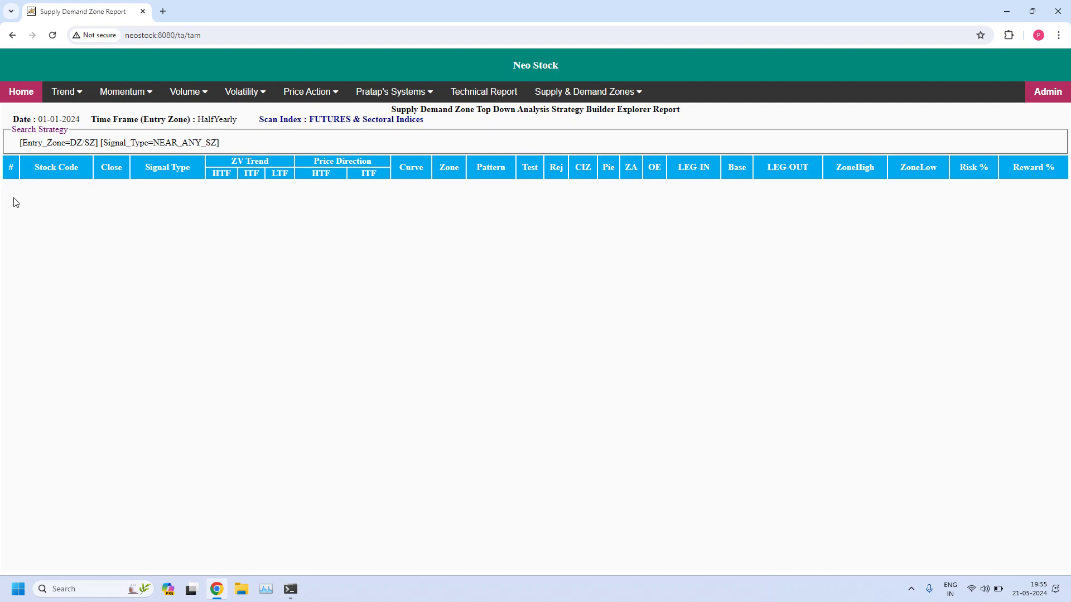
# Step: Go back to the form and run the scan for the QUARTERLY entry time frame with signal type NEAR_ANY_DZ
pyautogui.click(11, 35)
pyautogui.click(78, 143)
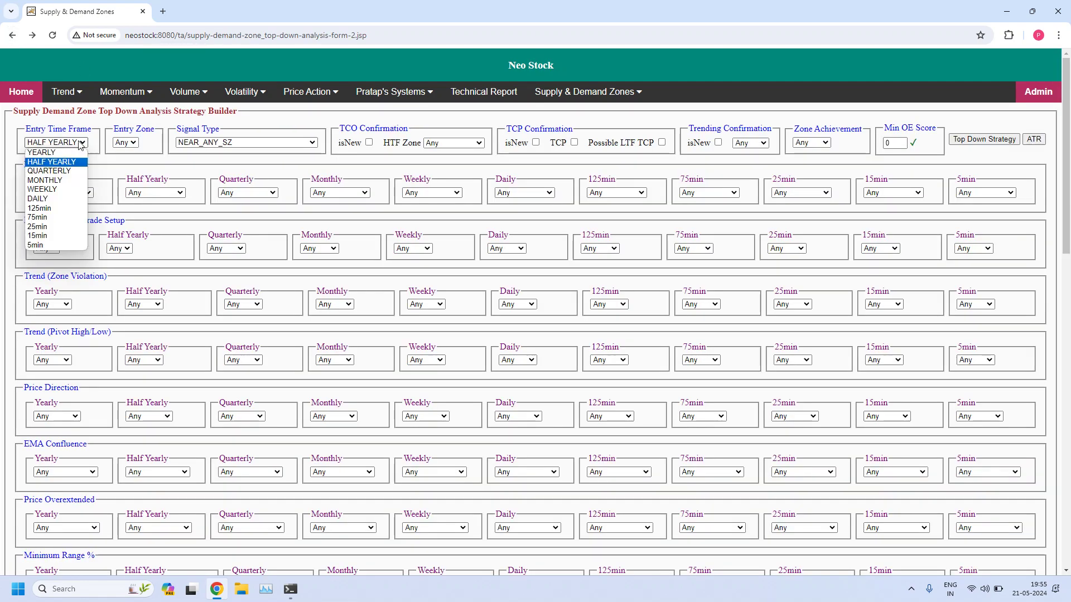
pyautogui.click(63, 172)
pyautogui.click(257, 144)
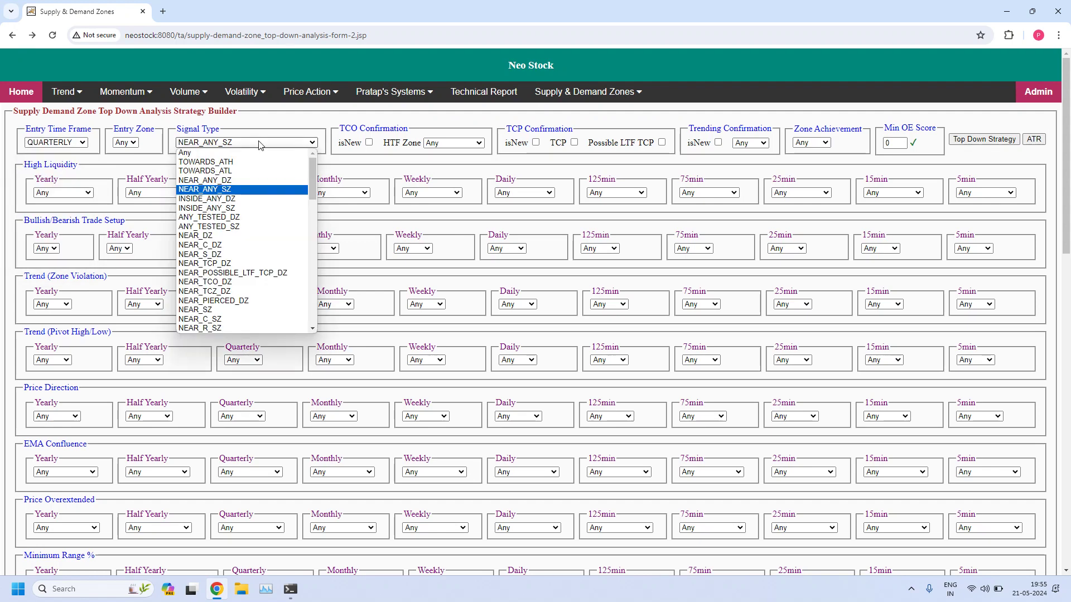
pyautogui.click(205, 180)
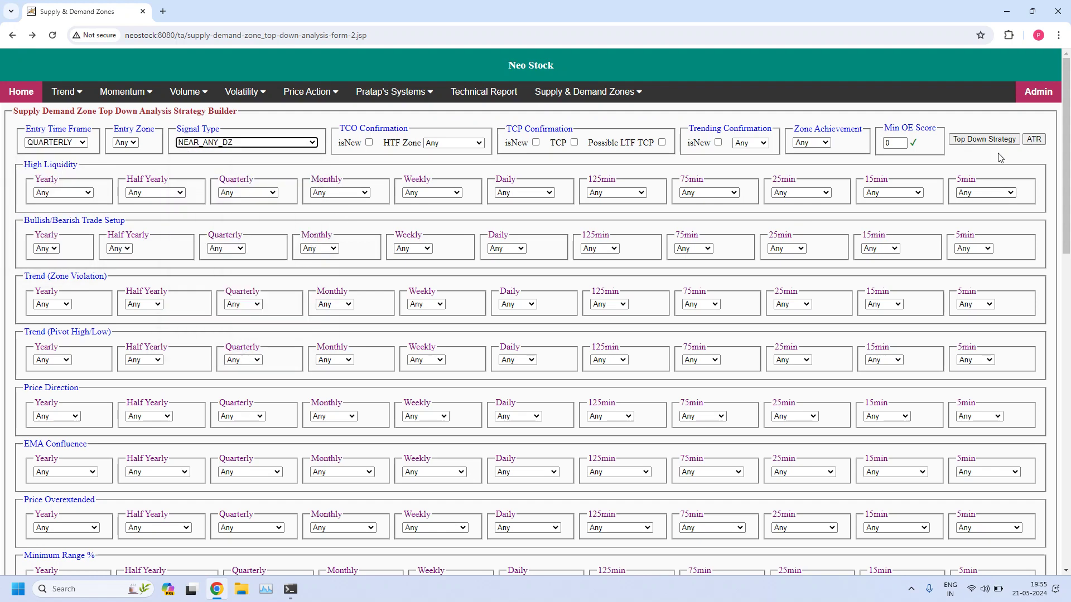
pyautogui.click(967, 141)
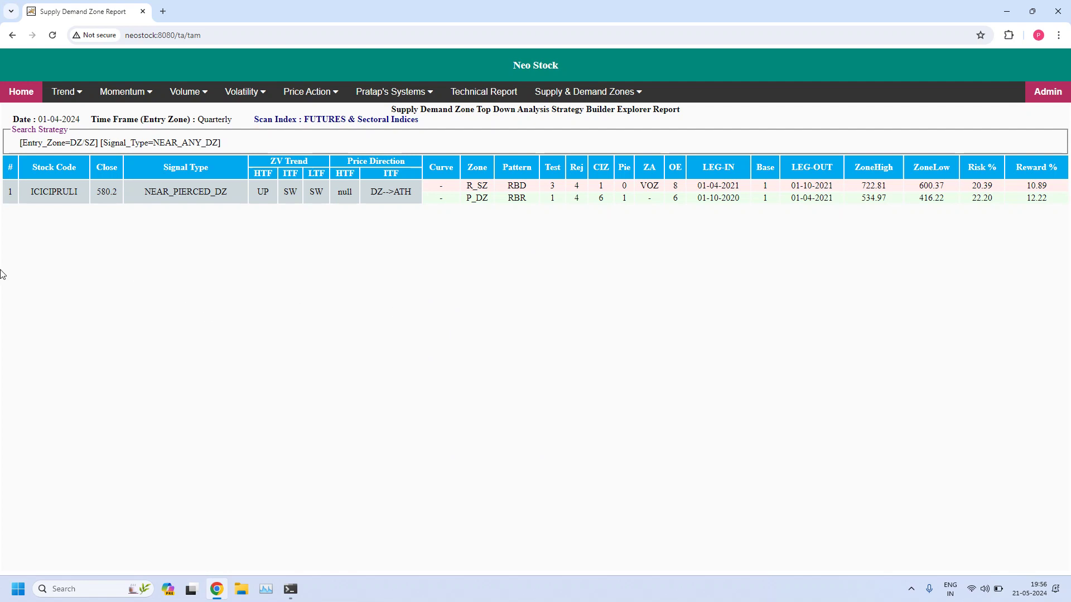
# Step: Return to the strategy builder and run the QUARTERLY scan with signal type NEAR_ANY_SZ
pyautogui.click(12, 35)
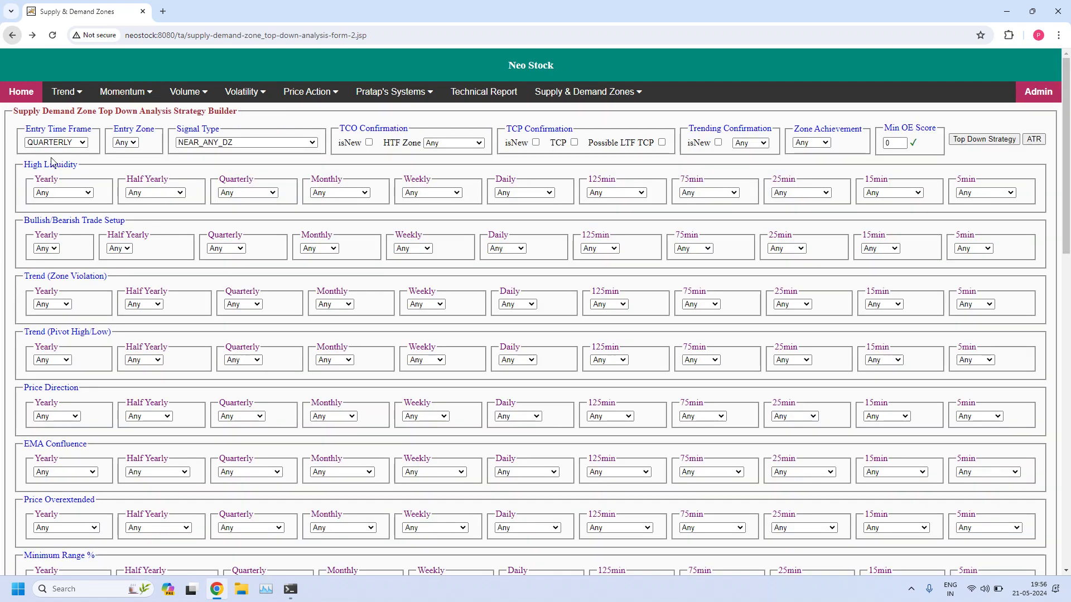
pyautogui.click(76, 146)
pyautogui.click(76, 146)
pyautogui.click(239, 146)
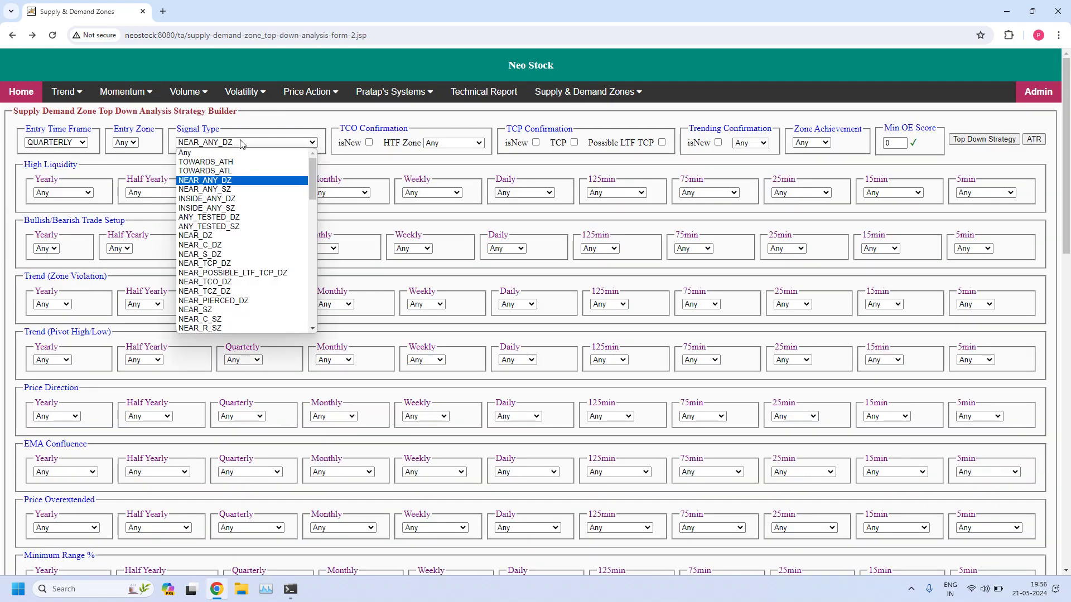
pyautogui.click(240, 189)
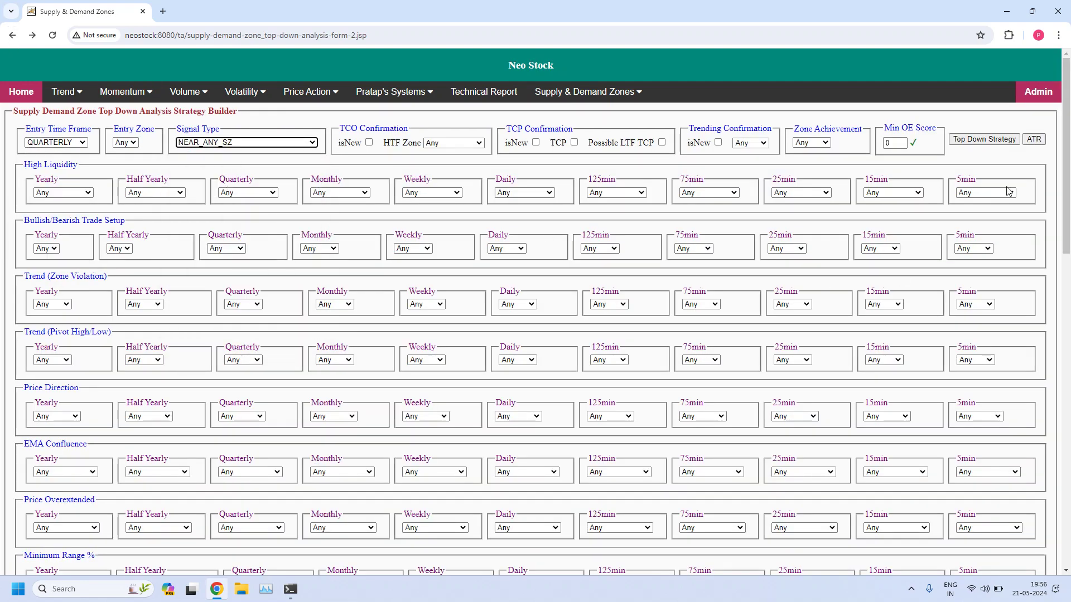
pyautogui.click(973, 140)
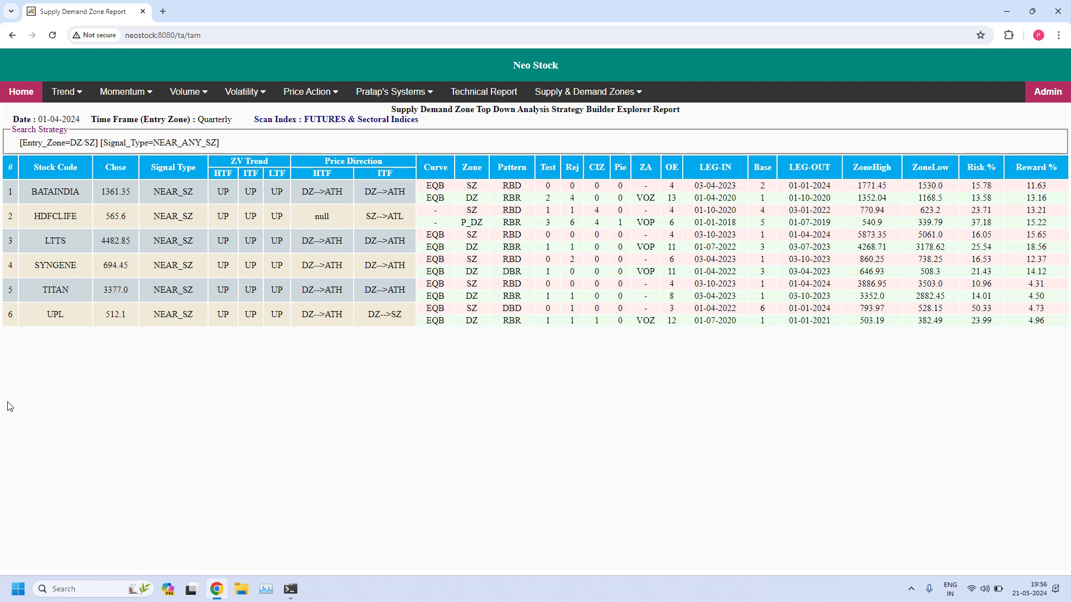
# Step: Go back to the form and run the scan for the MONTHLY entry time frame with signal type NEAR_ANY_DZ
pyautogui.click(12, 35)
pyautogui.click(77, 144)
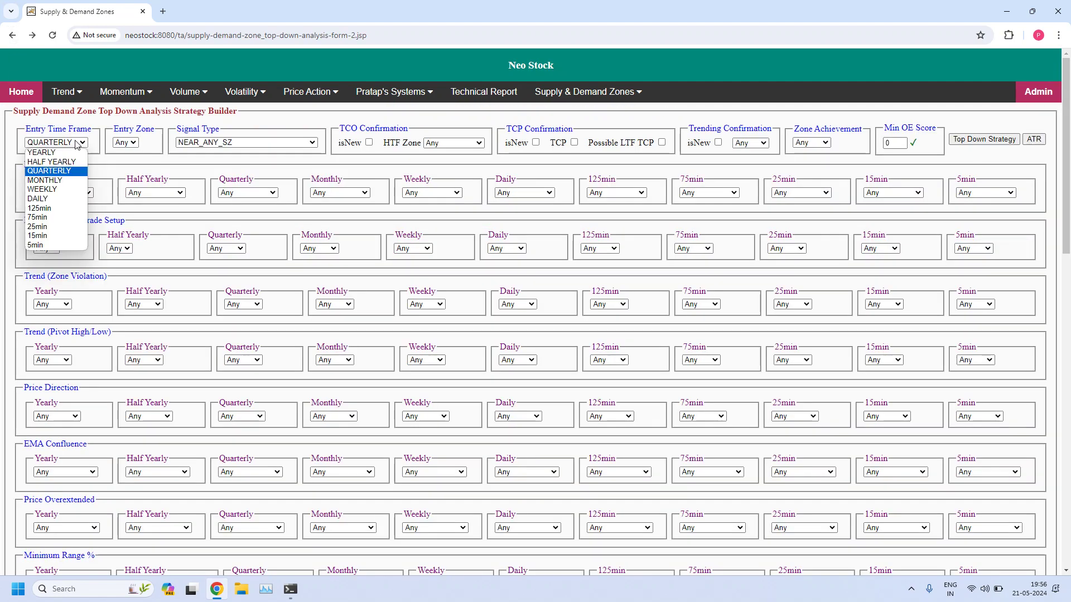
pyautogui.click(63, 180)
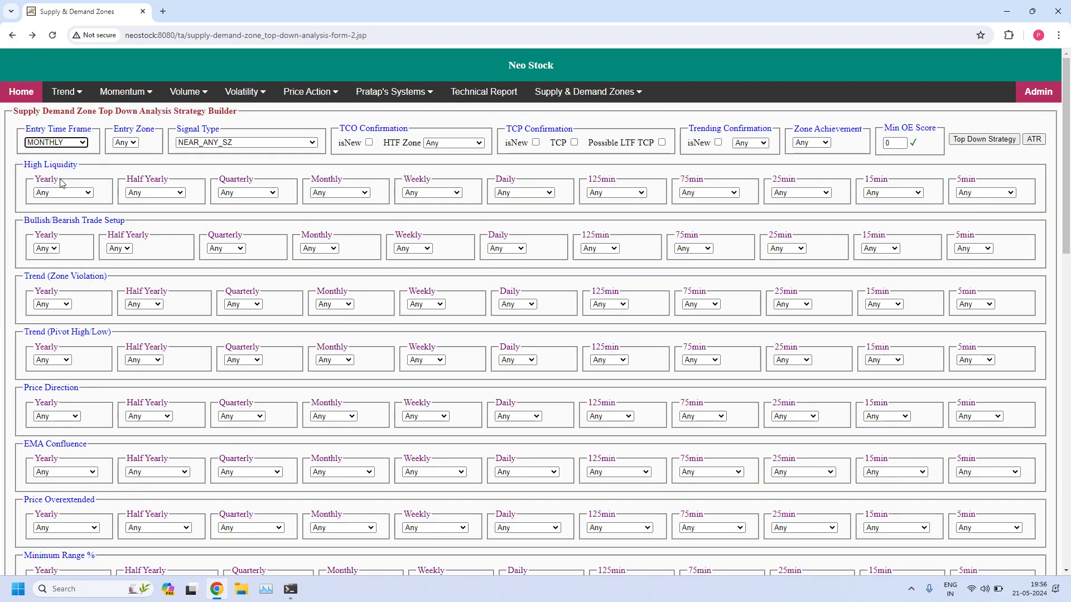
pyautogui.click(244, 143)
pyautogui.click(239, 182)
pyautogui.click(995, 141)
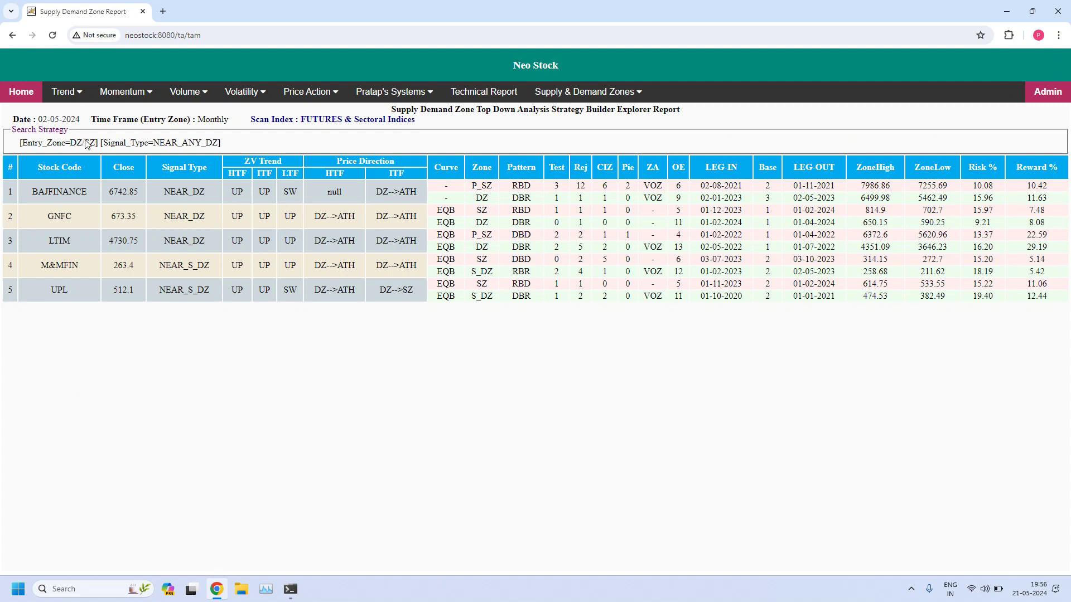
# Step: Return to the strategy builder and run the MONTHLY scan with signal type NEAR_ANY_SZ
pyautogui.click(12, 35)
pyautogui.click(70, 144)
pyautogui.click(129, 150)
pyautogui.click(229, 143)
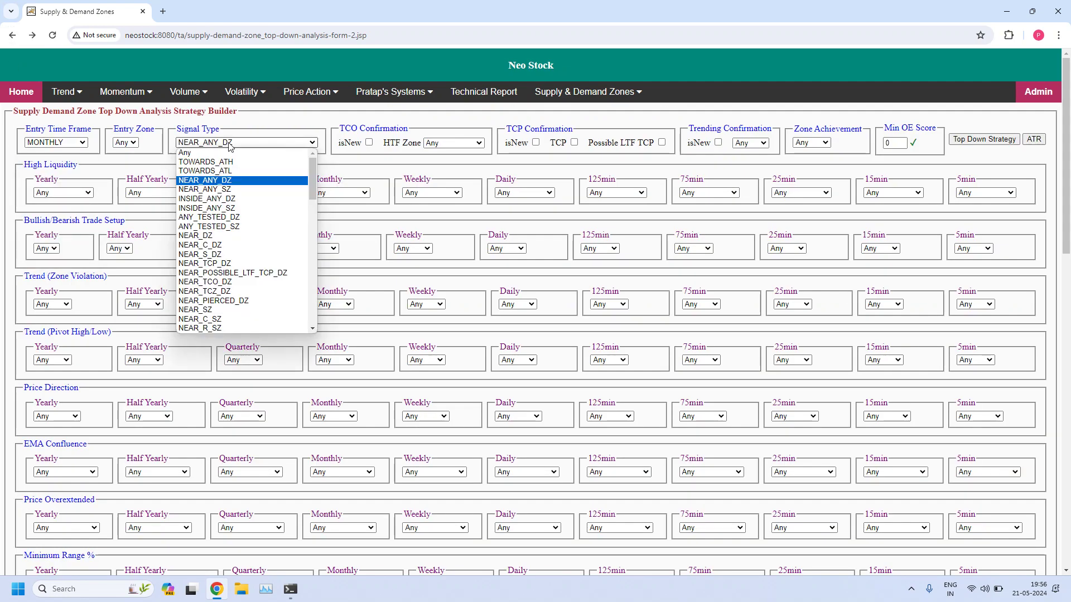
pyautogui.click(231, 189)
pyautogui.click(984, 139)
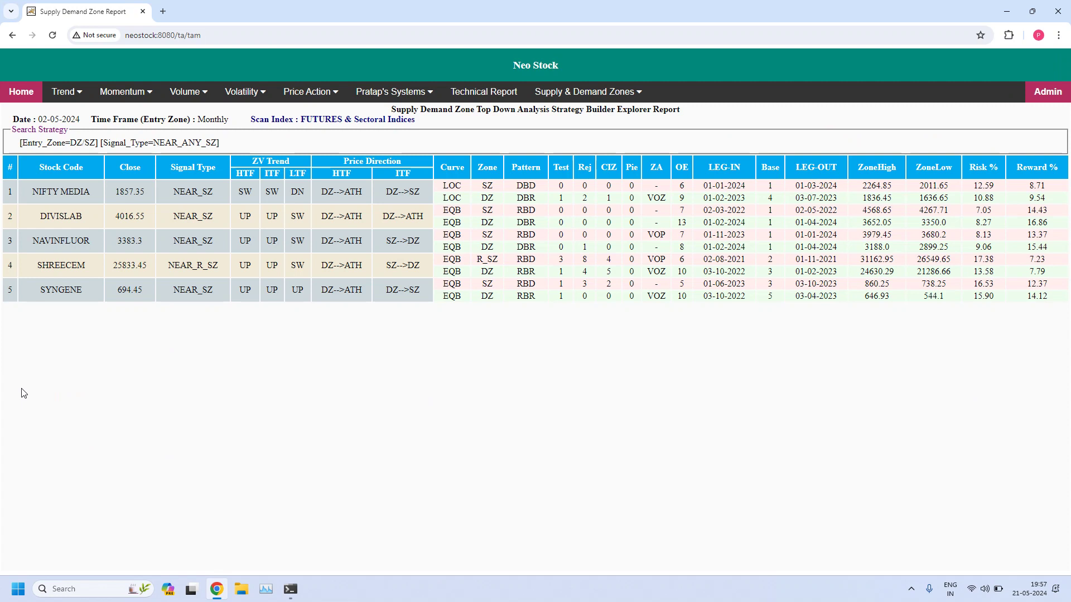
# Step: Go back to the form and run the scan for the WEEKLY entry time frame with signal type NEAR_ANY_DZ
pyautogui.click(12, 35)
pyautogui.click(78, 143)
pyautogui.click(50, 187)
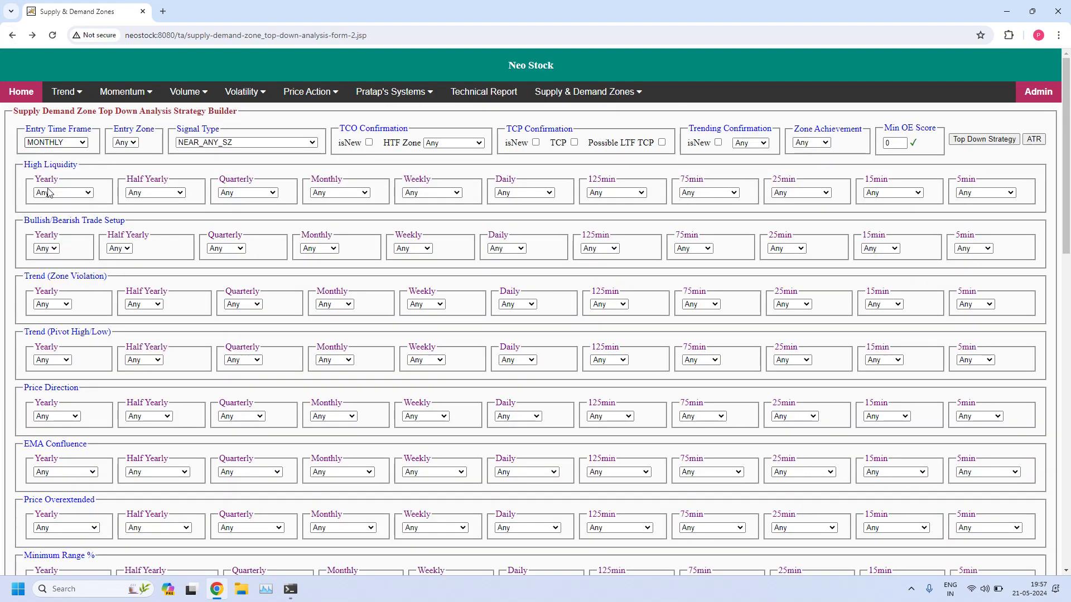
pyautogui.click(234, 142)
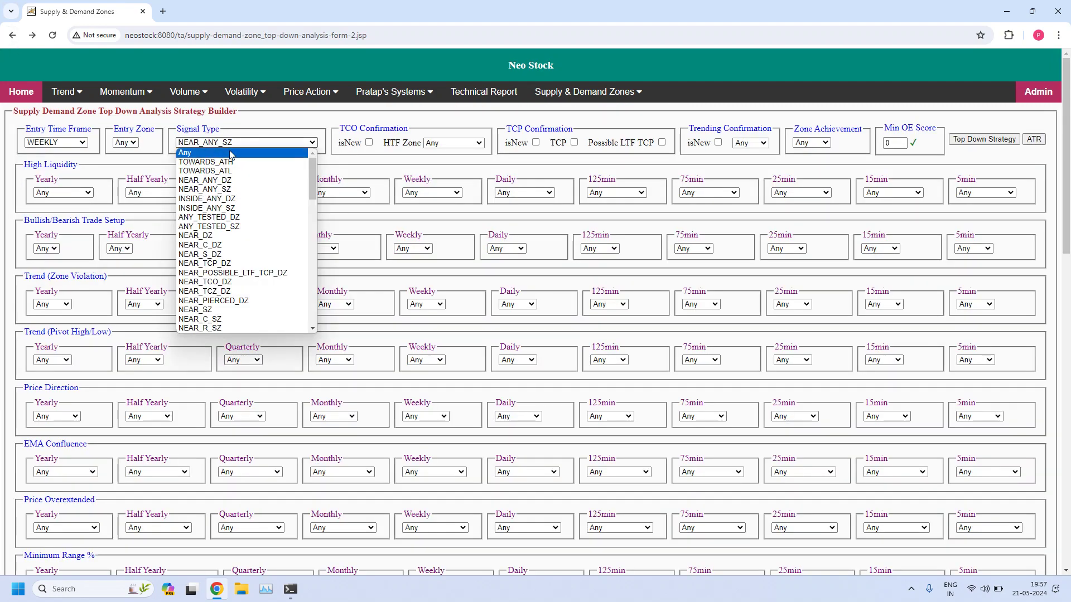
pyautogui.click(227, 181)
pyautogui.click(973, 140)
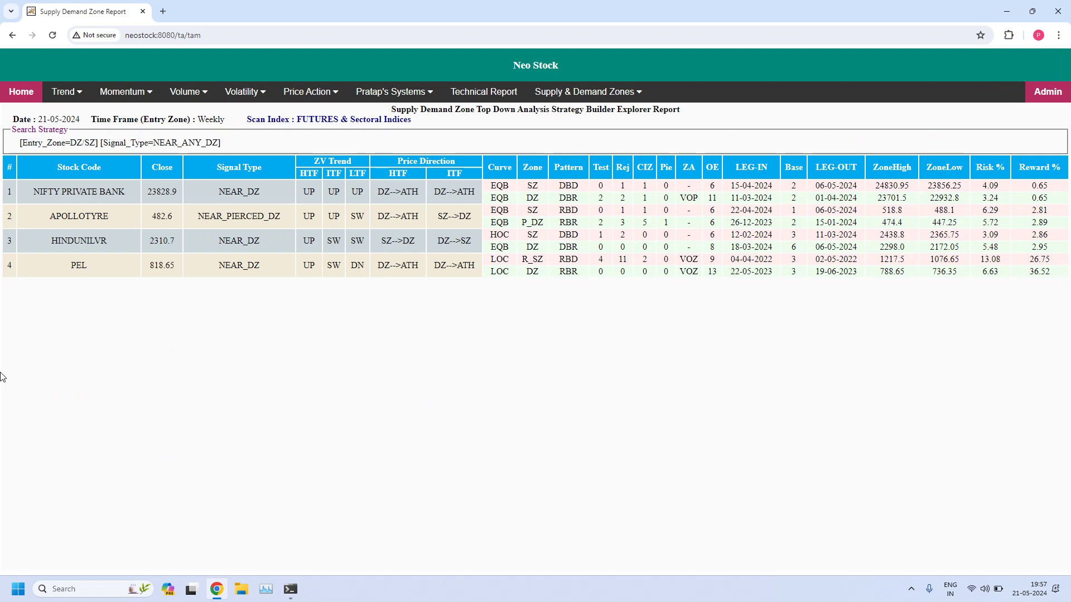
# Step: Run the WEEKLY scan from the strategy builder with signal type NEAR_ANY_SZ and review the full list of stocks
pyautogui.click(12, 35)
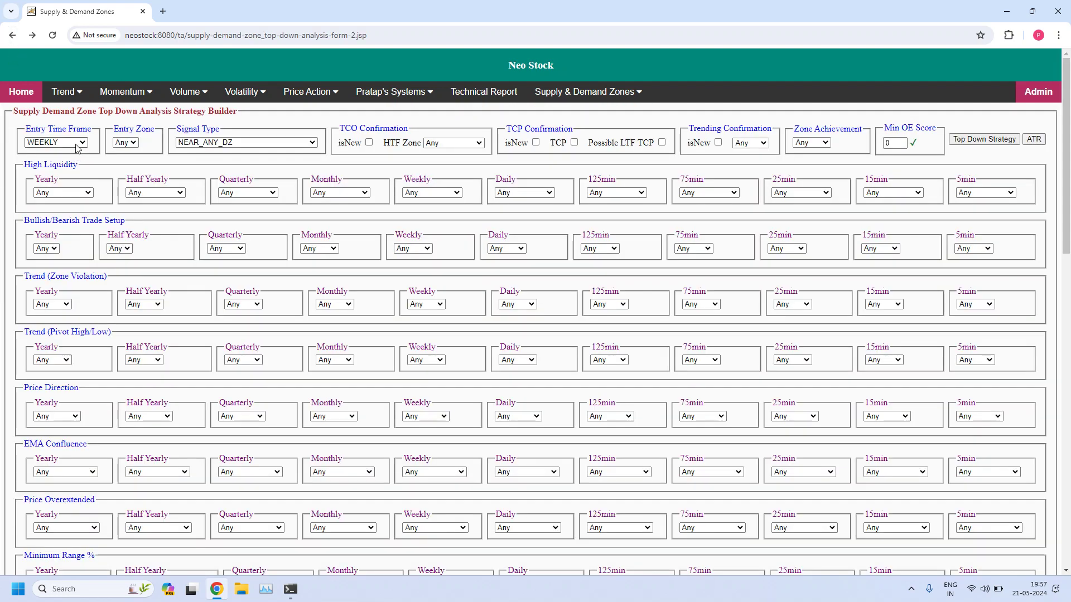
pyautogui.click(78, 146)
pyautogui.click(78, 148)
pyautogui.click(250, 145)
pyautogui.click(234, 191)
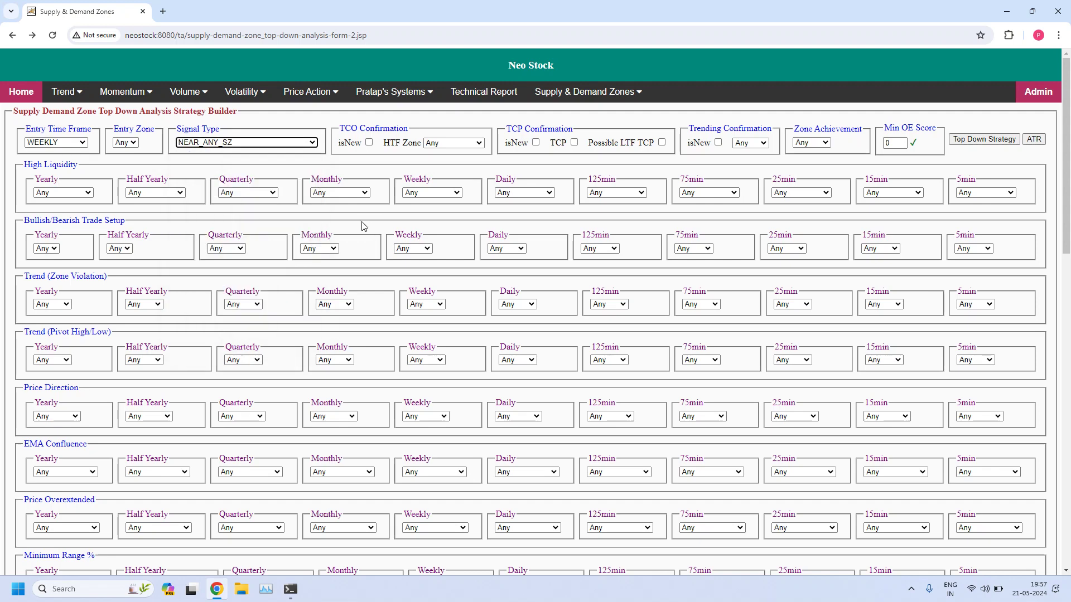
pyautogui.click(984, 139)
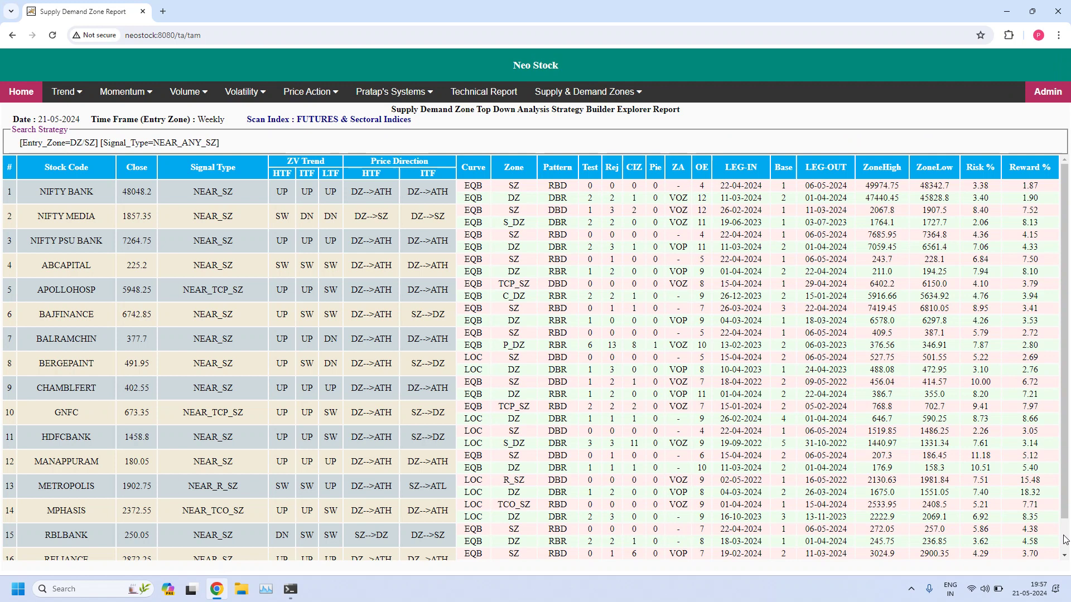
pyautogui.scroll(-1, 1065, 539)
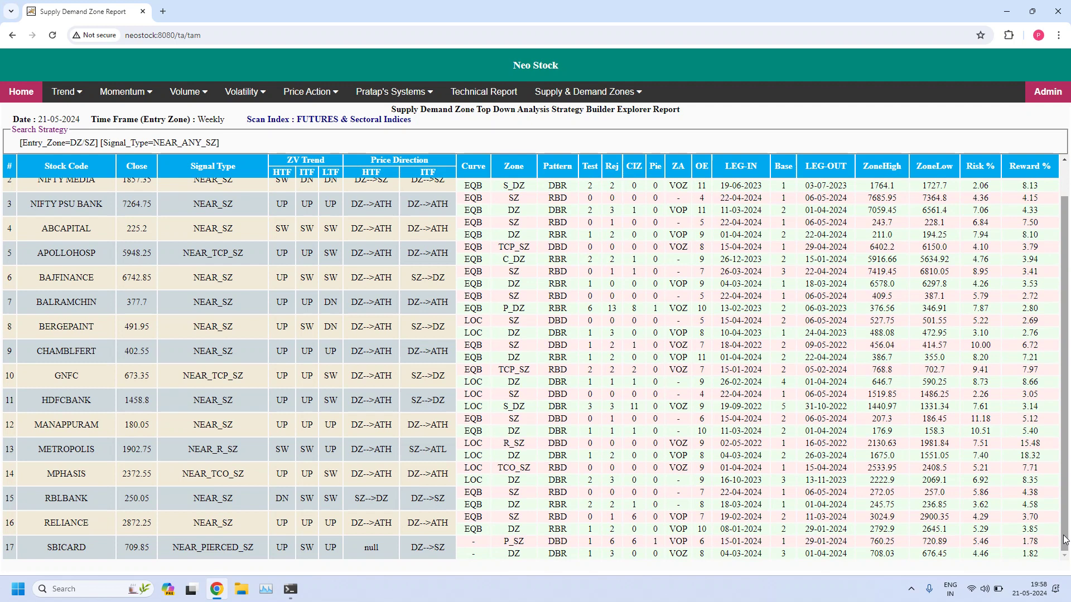
# Step: Go back to the strategy builder and run the scan for the DAILY entry time frame with signal type NEAR_ANY_DZ
pyautogui.click(13, 35)
pyautogui.click(55, 142)
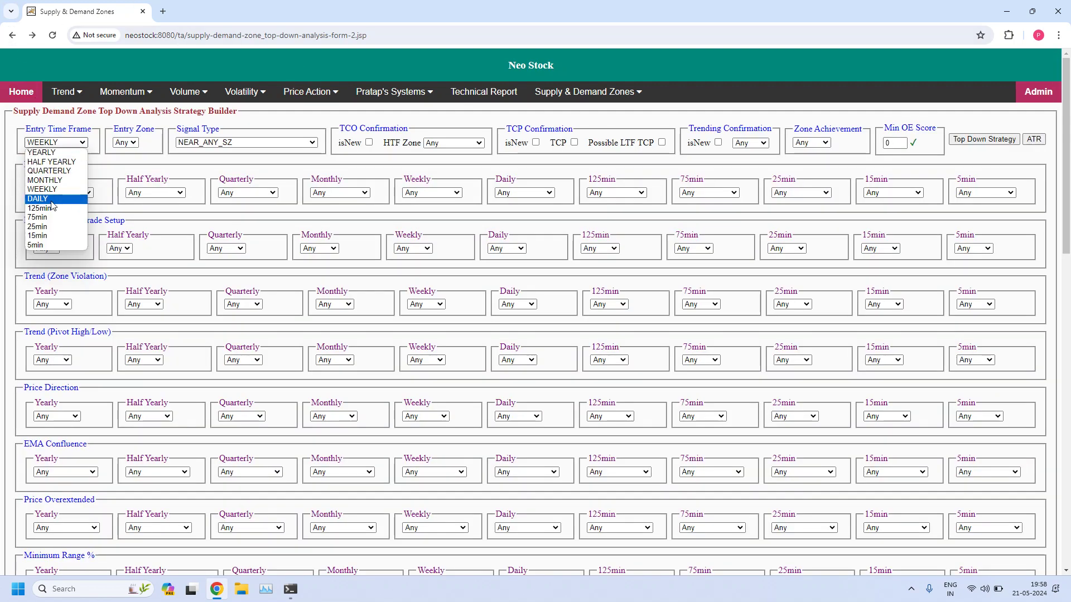
pyautogui.click(56, 204)
pyautogui.click(83, 146)
pyautogui.click(84, 144)
pyautogui.click(243, 143)
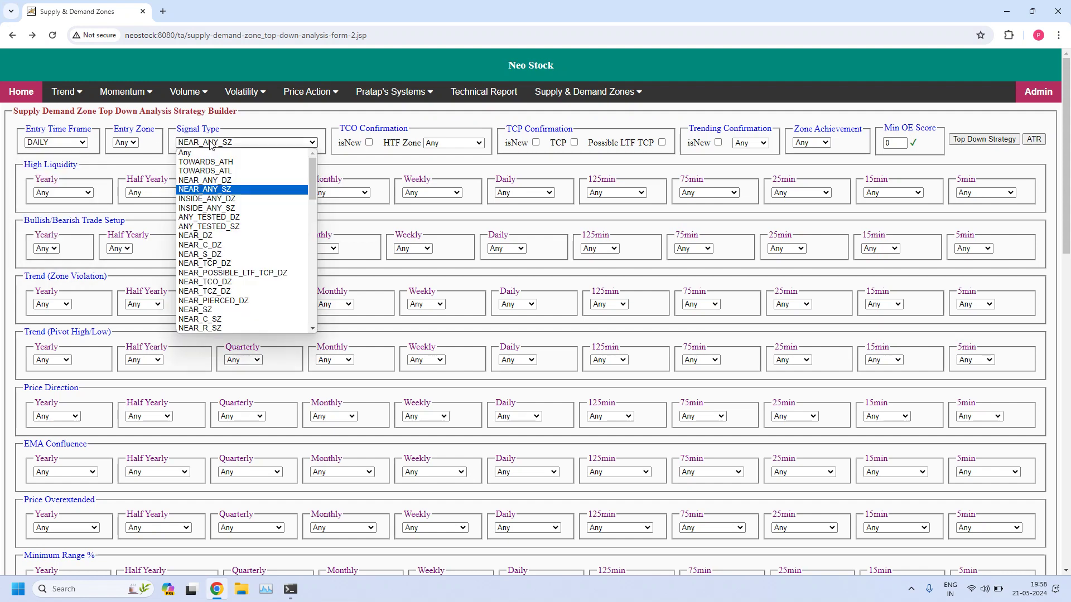
pyautogui.click(252, 181)
pyautogui.click(983, 139)
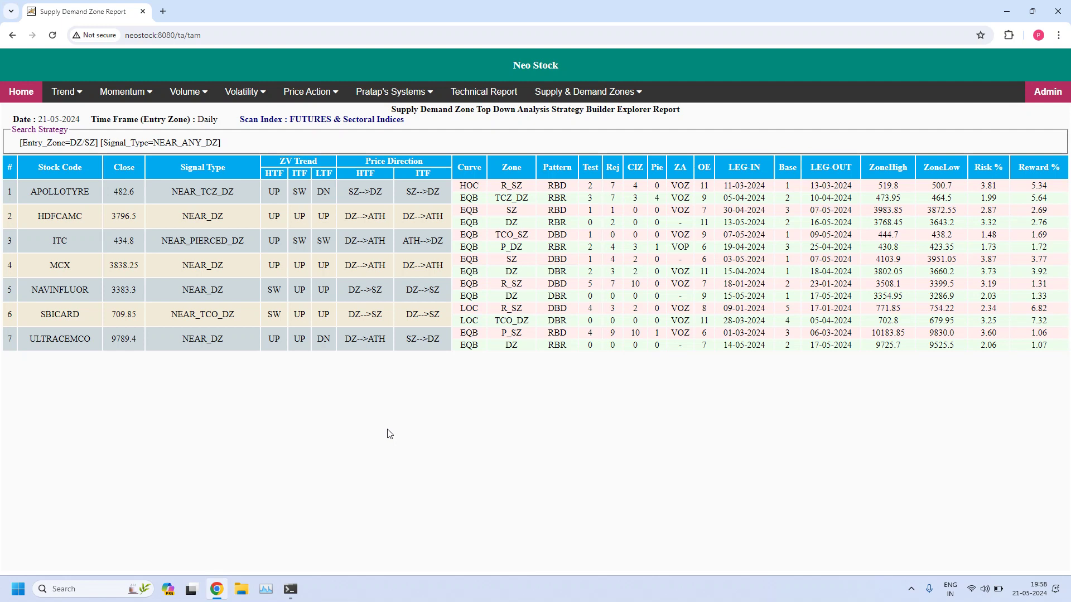
# Step: Return to the form and run the DAILY scan with signal type NEAR_ANY_SZ
pyautogui.click(12, 35)
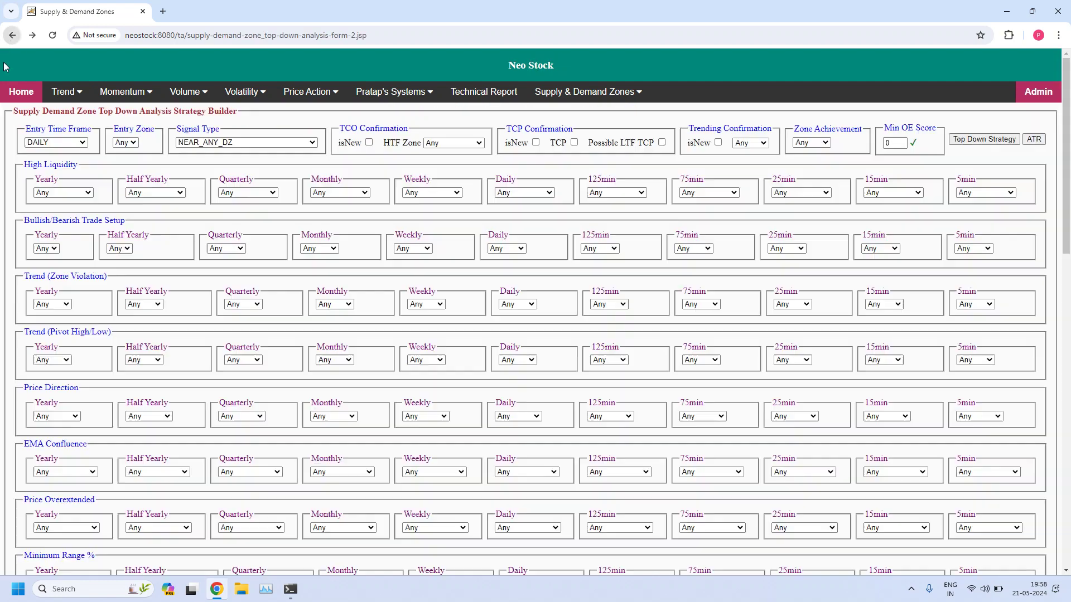
pyautogui.click(56, 142)
pyautogui.click(114, 144)
pyautogui.click(216, 143)
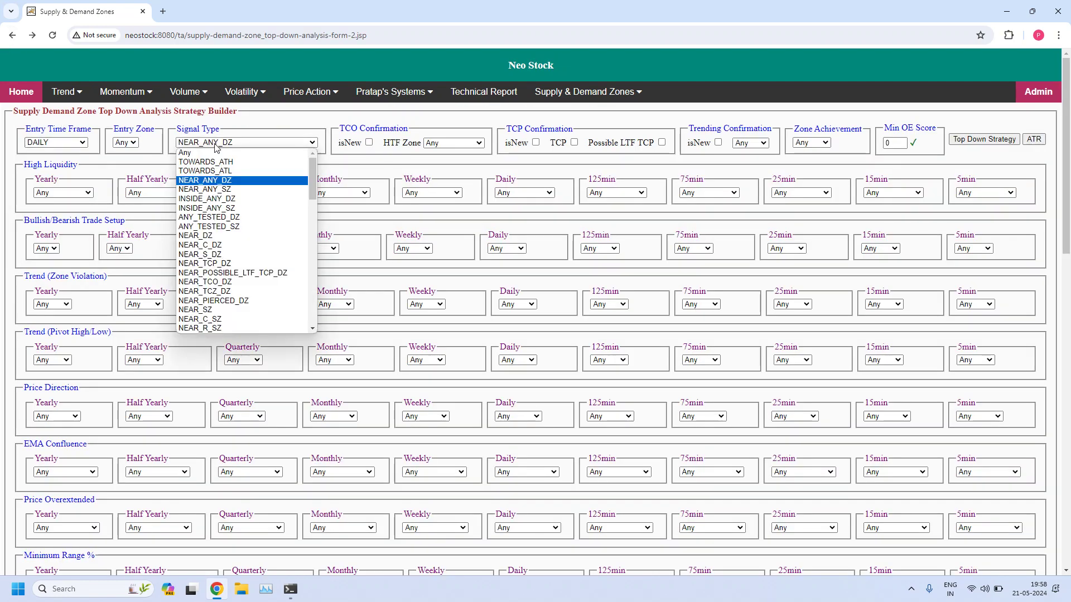
pyautogui.click(240, 190)
pyautogui.click(983, 137)
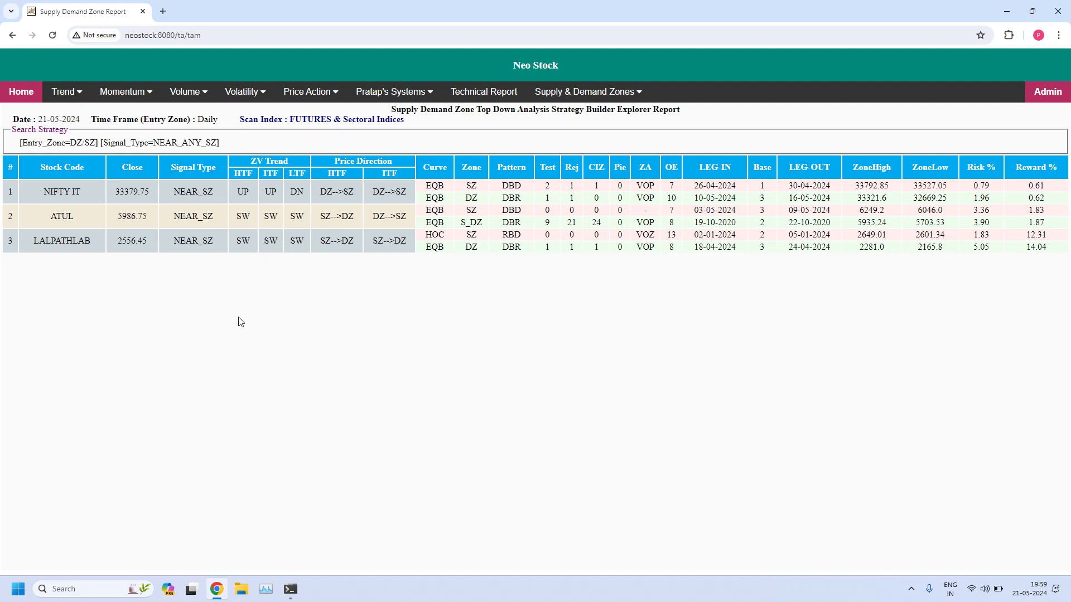
# Step: Go back to the form and run the scan for the 125min entry time frame with signal type NEAR_ANY_DZ
pyautogui.click(13, 35)
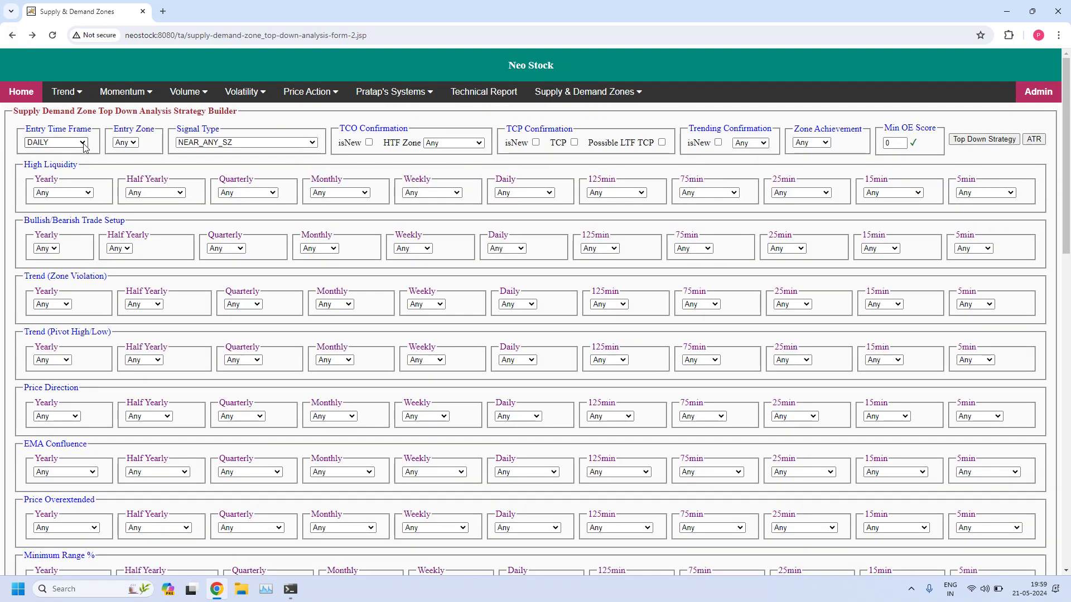
pyautogui.click(83, 144)
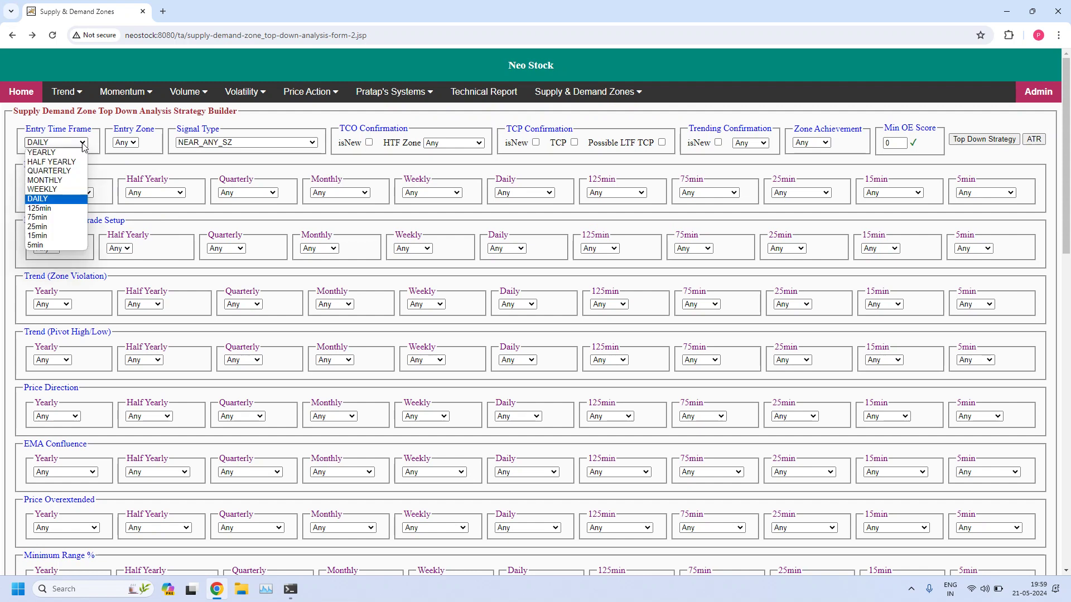
pyautogui.click(59, 210)
pyautogui.click(242, 142)
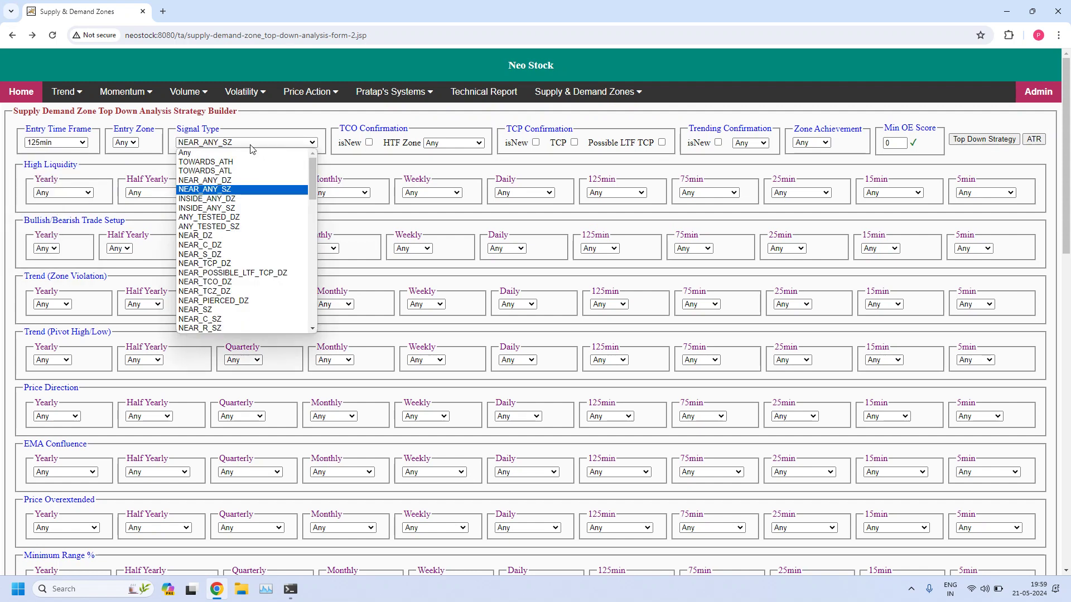
pyautogui.click(239, 187)
pyautogui.click(993, 139)
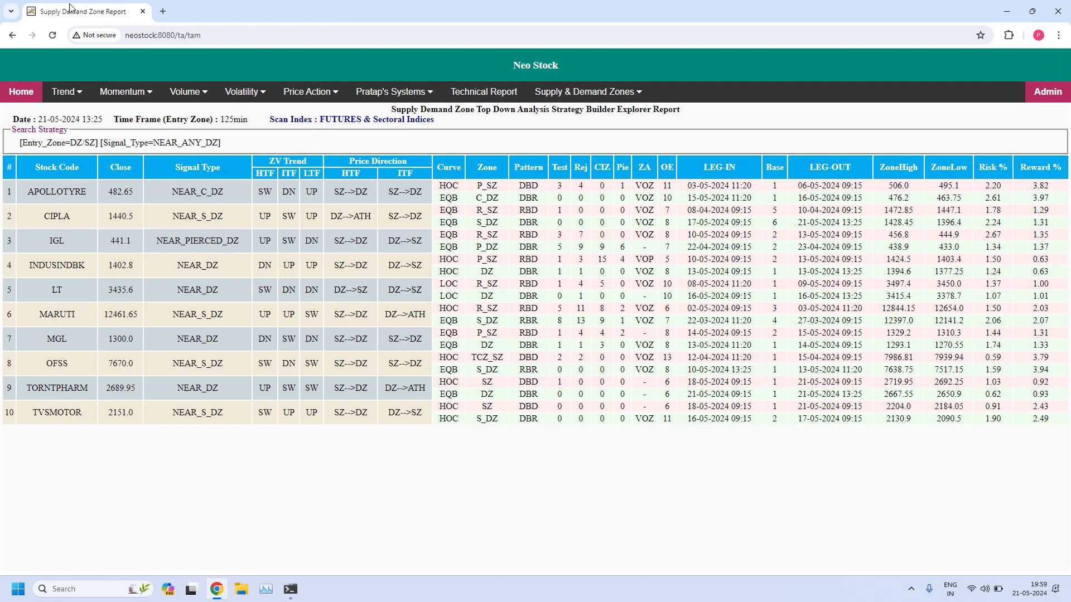
# Step: Return to the strategy builder and run the 125min scan with signal type NEAR_ANY_SZ
pyautogui.click(13, 34)
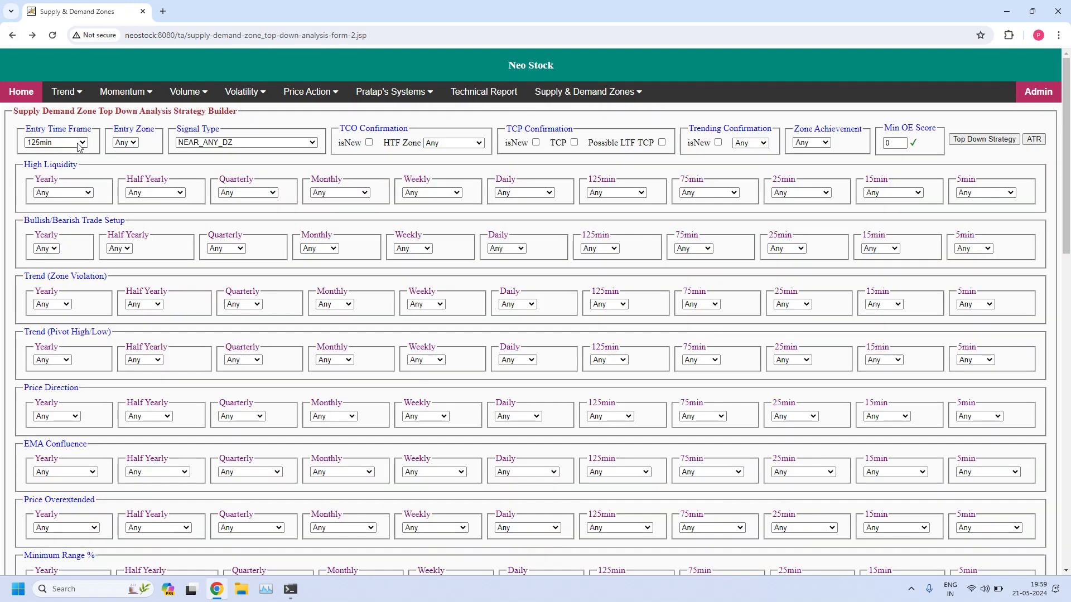
pyautogui.click(80, 147)
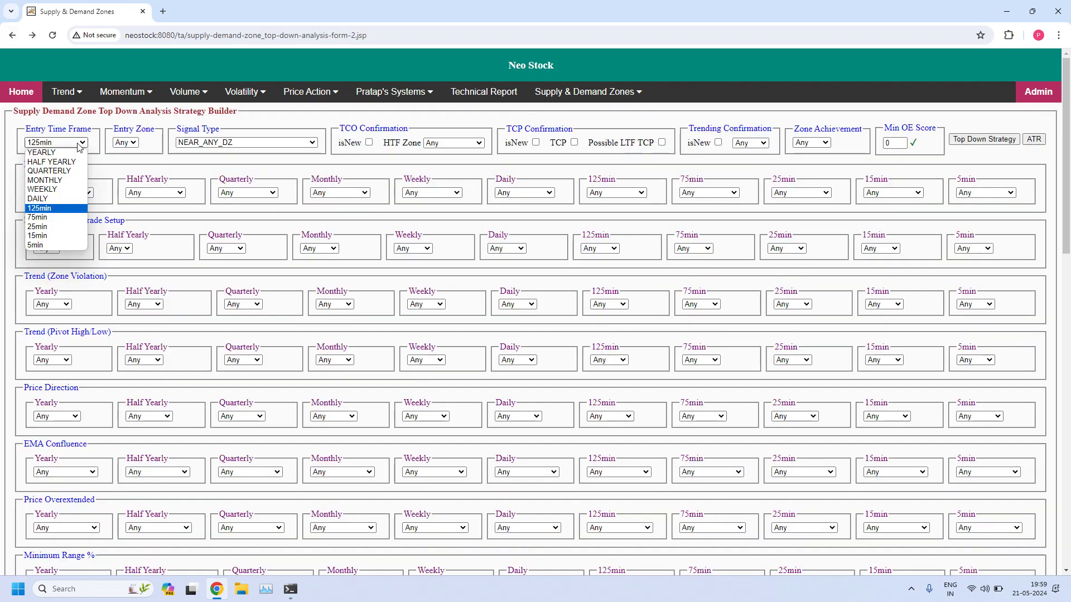
pyautogui.click(80, 144)
pyautogui.click(231, 144)
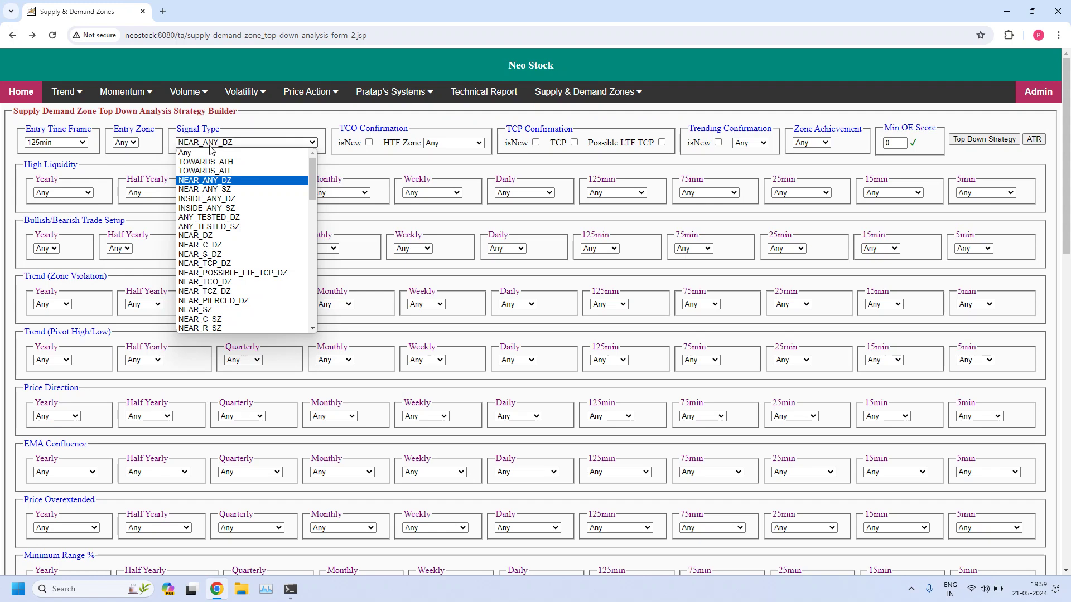
pyautogui.click(241, 191)
pyautogui.click(981, 144)
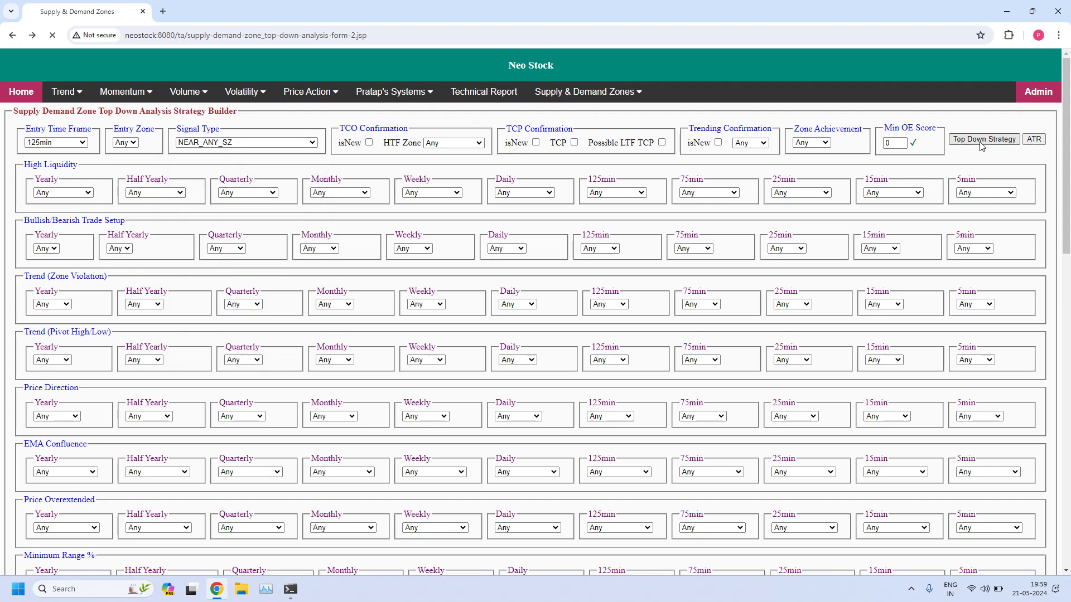
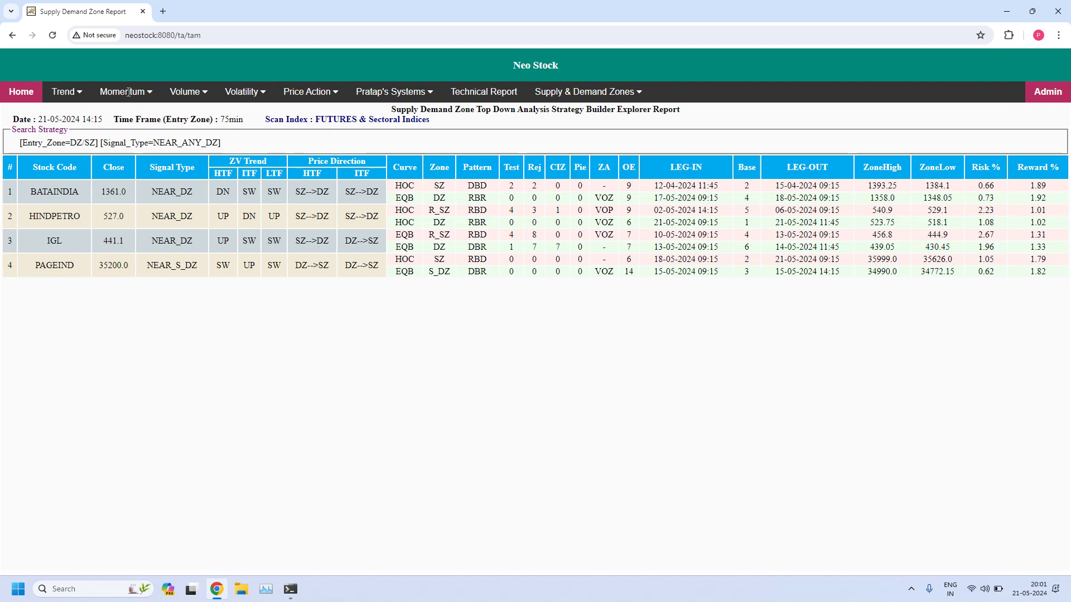
# Step: Go back to the form and run the scan for the 75min entry time frame with signal type NEAR_ANY_SZ
pyautogui.click(12, 35)
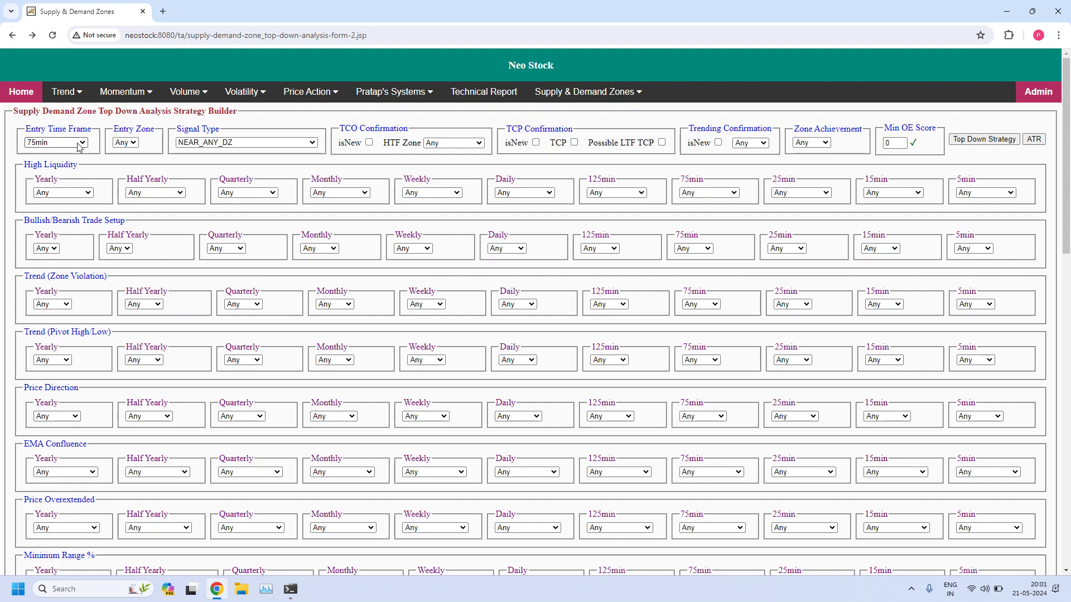
pyautogui.click(78, 146)
pyautogui.click(55, 210)
pyautogui.click(246, 146)
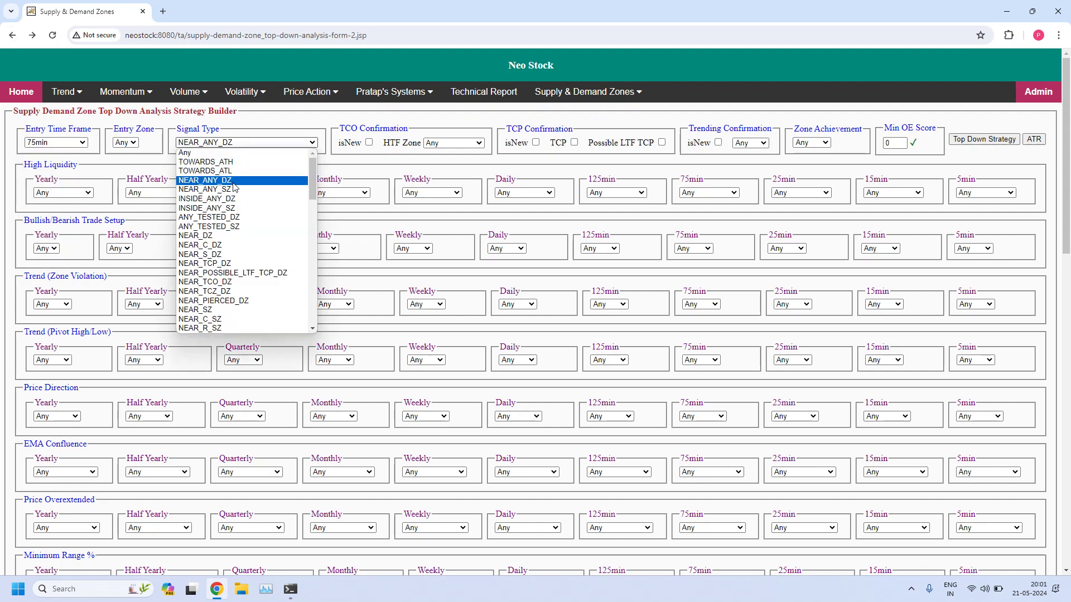
pyautogui.click(250, 191)
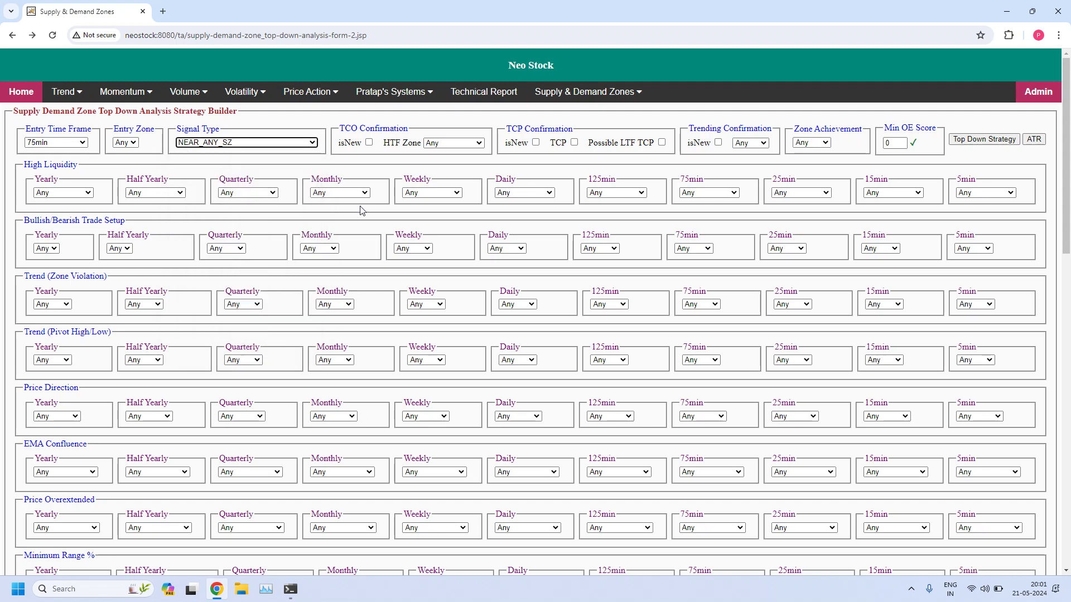
pyautogui.click(981, 140)
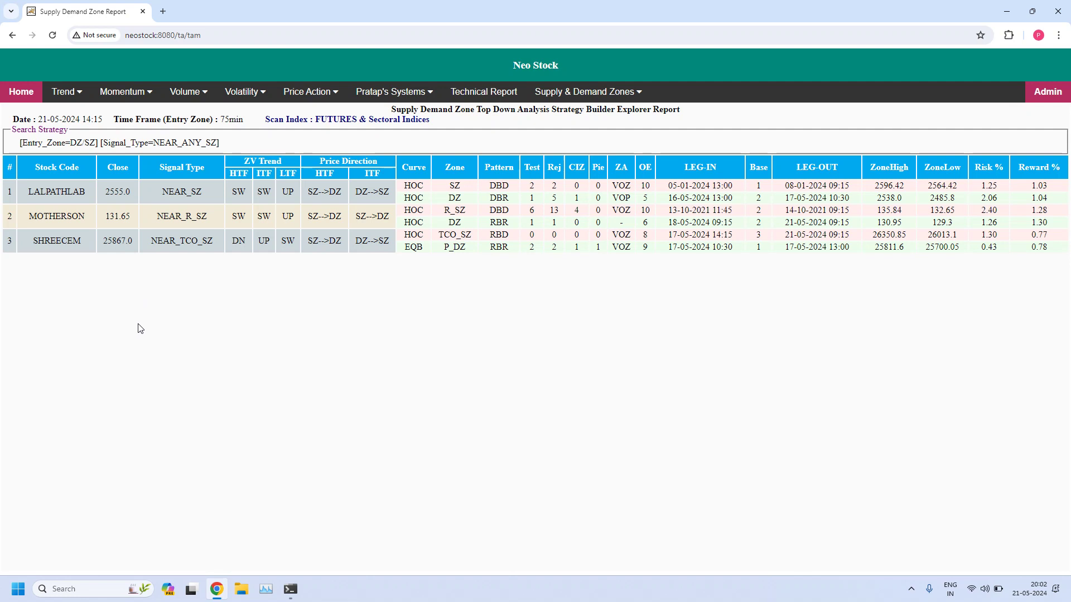
# Step: Return to the form and run the scan for the 25min entry time frame with signal type NEAR_ANY_DZ
pyautogui.click(11, 35)
pyautogui.click(83, 143)
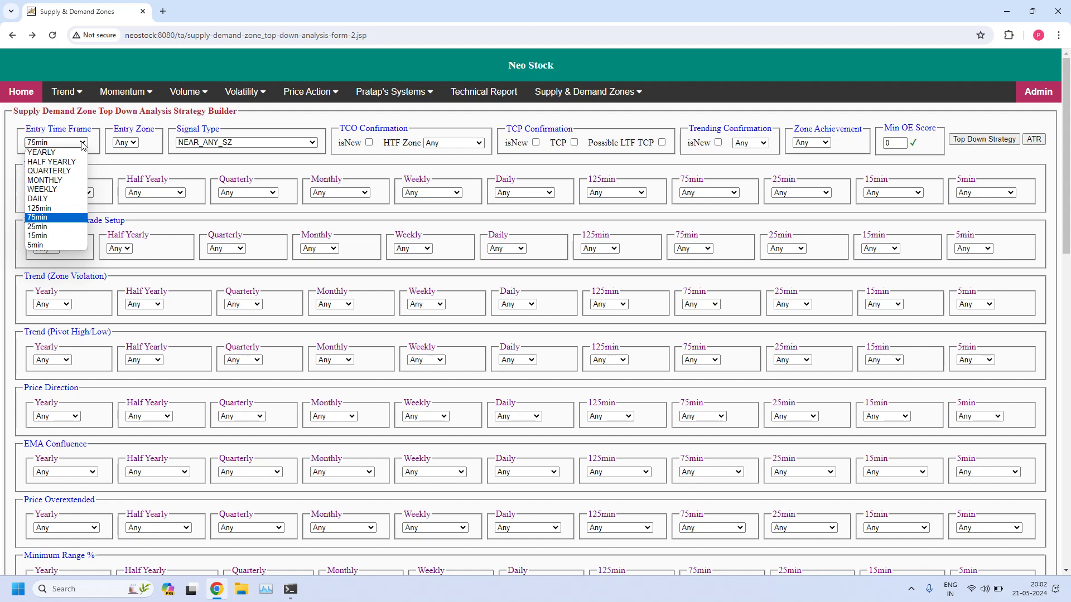
pyautogui.click(44, 227)
pyautogui.click(243, 144)
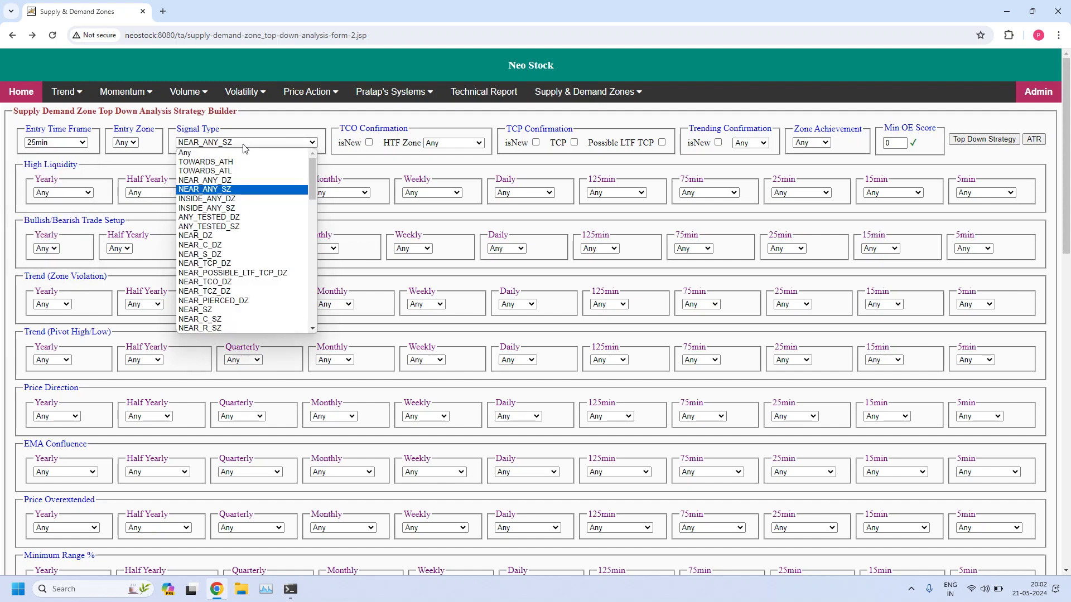
pyautogui.click(240, 180)
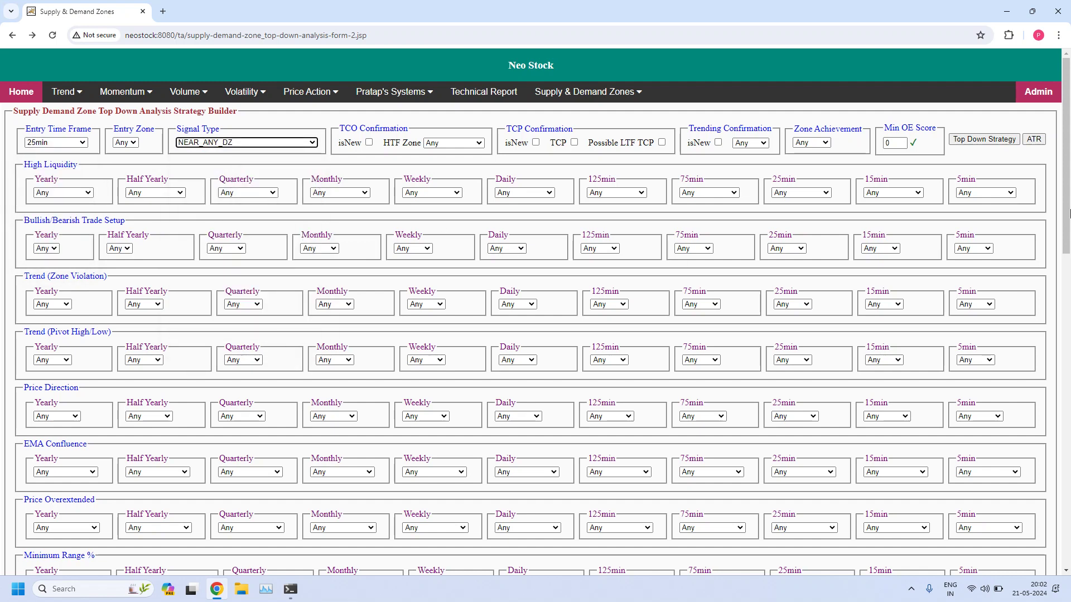
pyautogui.click(978, 140)
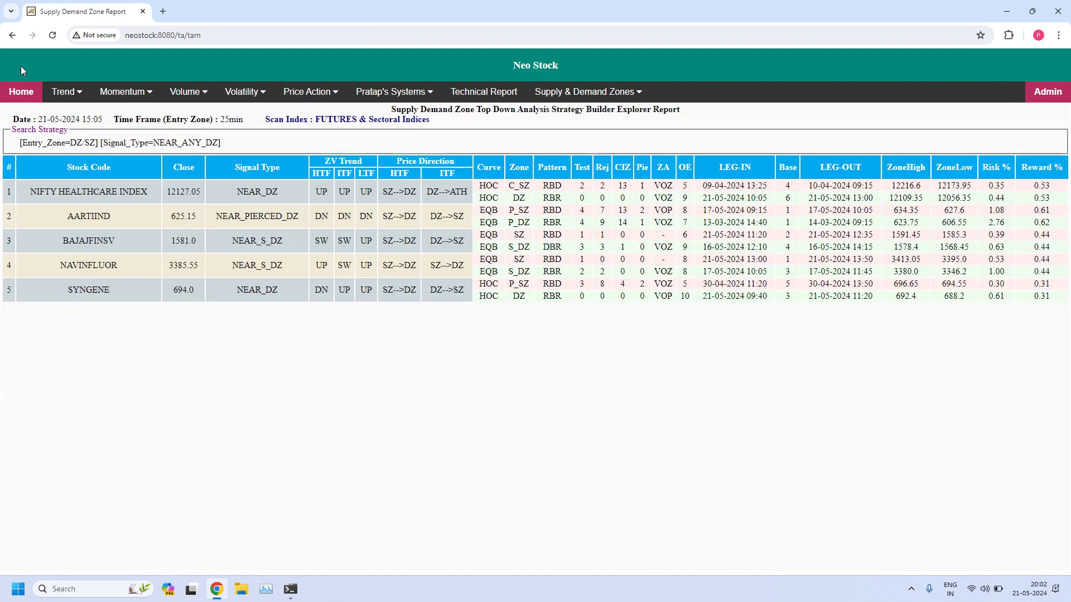
# Step: Go back to the strategy builder and run the 25min scan with signal type NEAR_ANY_SZ
pyautogui.click(12, 35)
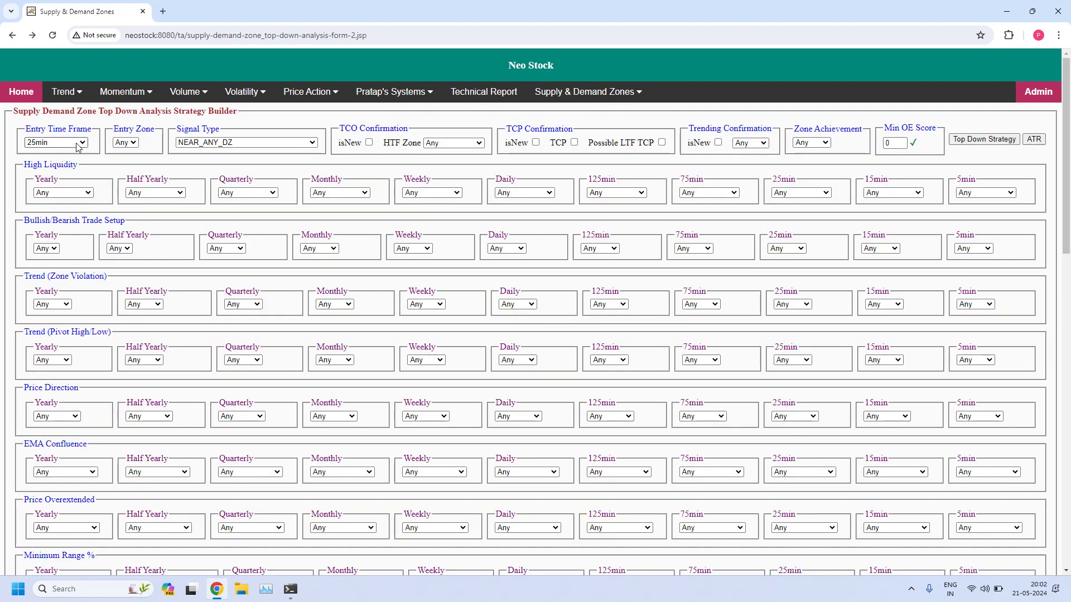
pyautogui.click(77, 143)
pyautogui.click(76, 144)
pyautogui.click(223, 143)
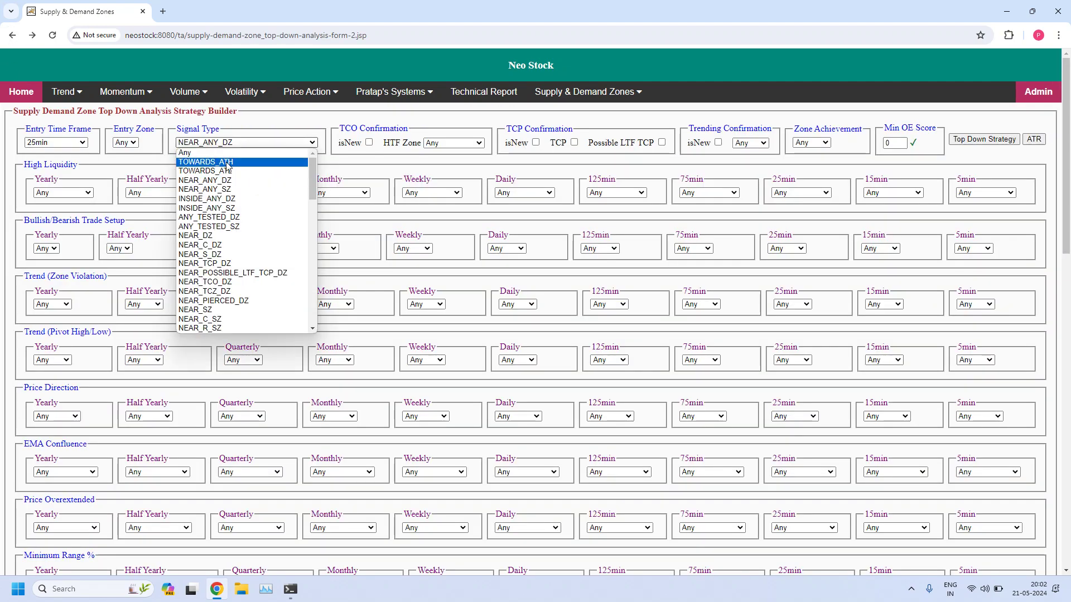
pyautogui.click(223, 190)
pyautogui.click(984, 138)
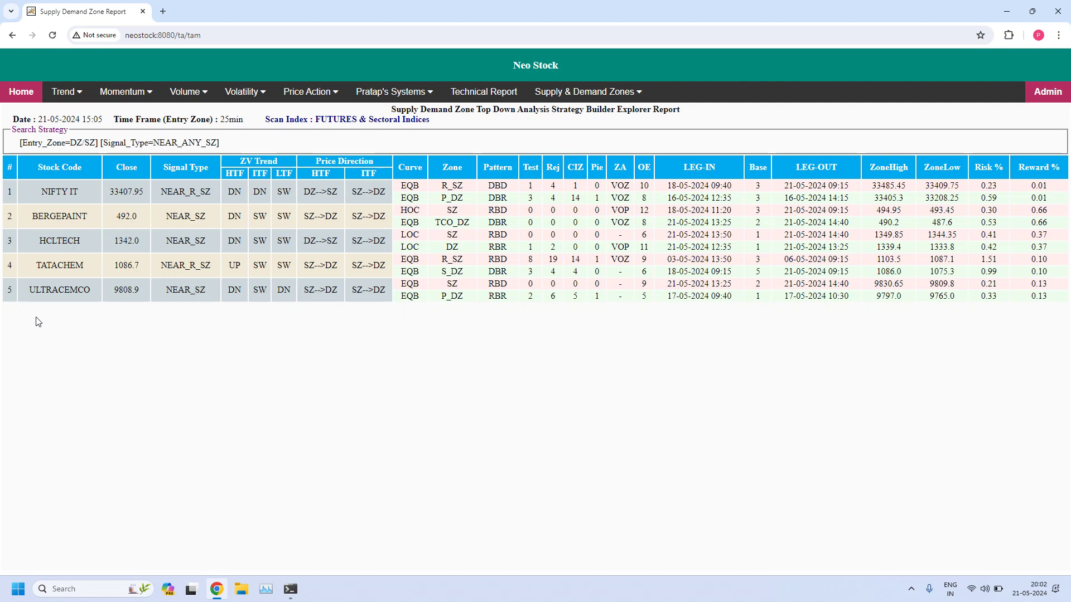
# Step: Return to the form and run the scan for the 15min entry time frame with signal type NEAR_ANY_DZ
pyautogui.click(12, 35)
pyautogui.click(67, 144)
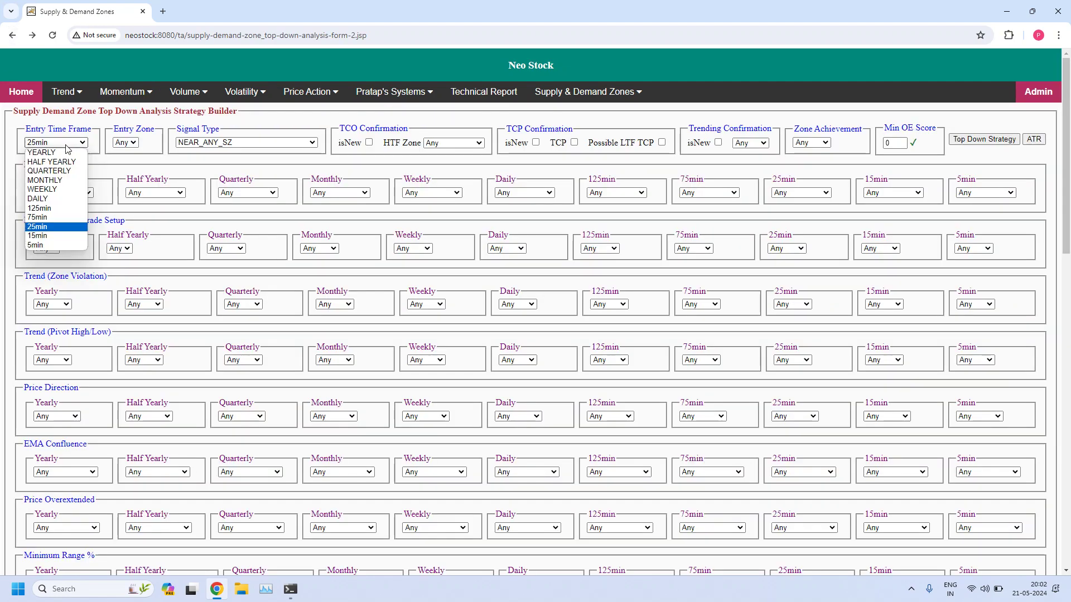
pyautogui.click(39, 235)
pyautogui.click(243, 144)
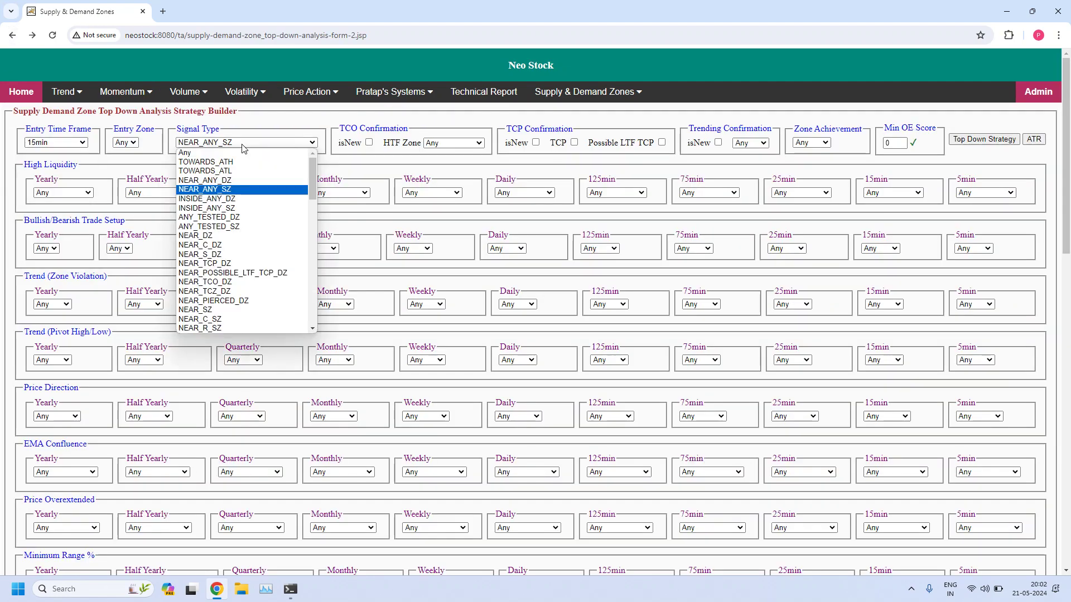
pyautogui.click(228, 181)
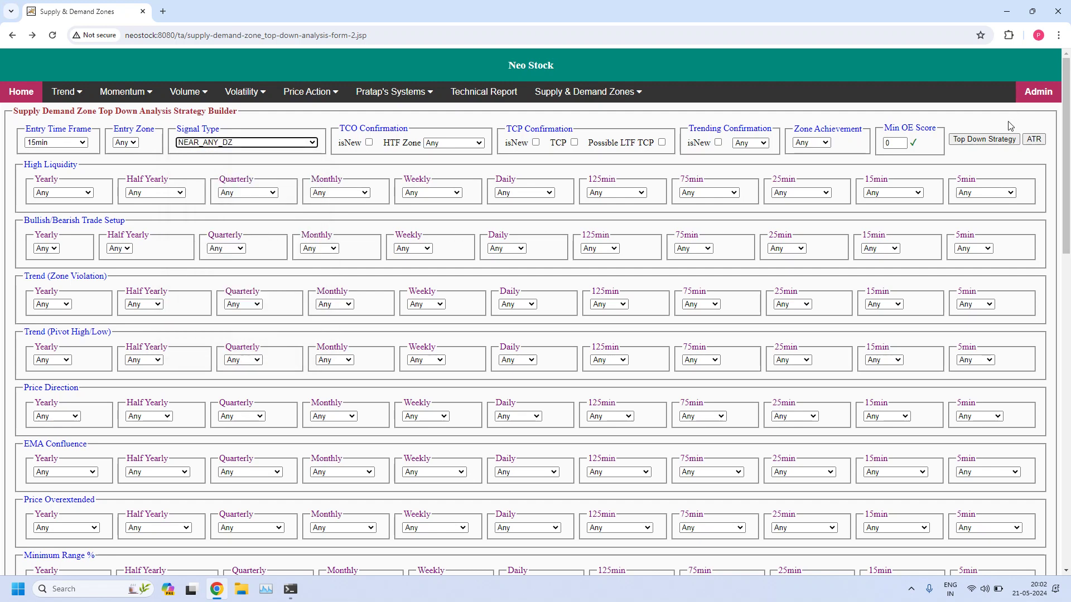
pyautogui.click(998, 139)
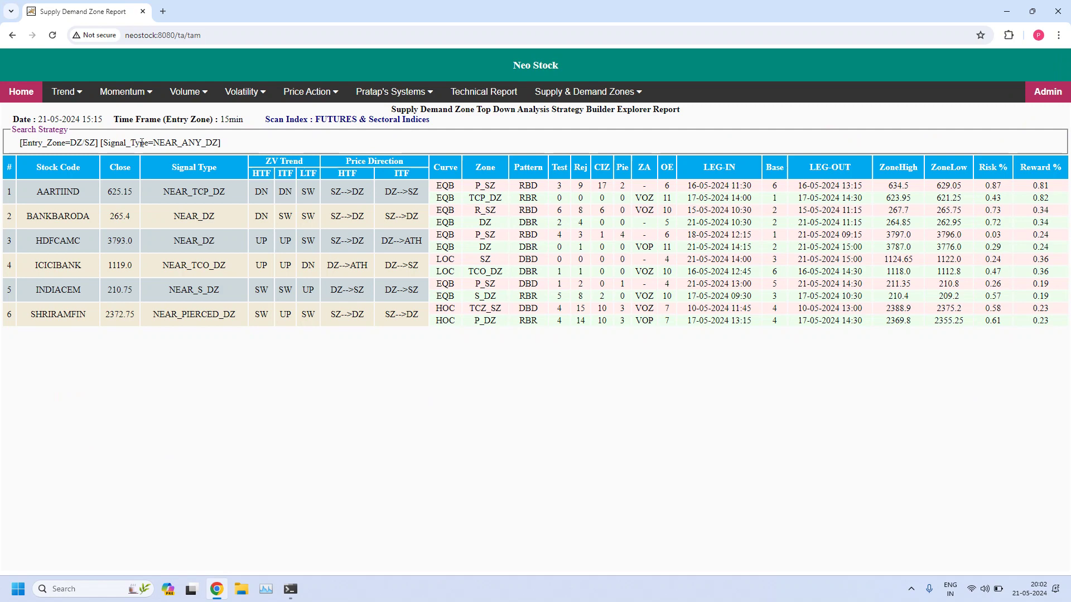
# Step: Go back to the form and run the 15min scan with signal type NEAR_ANY_SZ
pyautogui.click(12, 36)
pyautogui.click(63, 143)
pyautogui.click(63, 144)
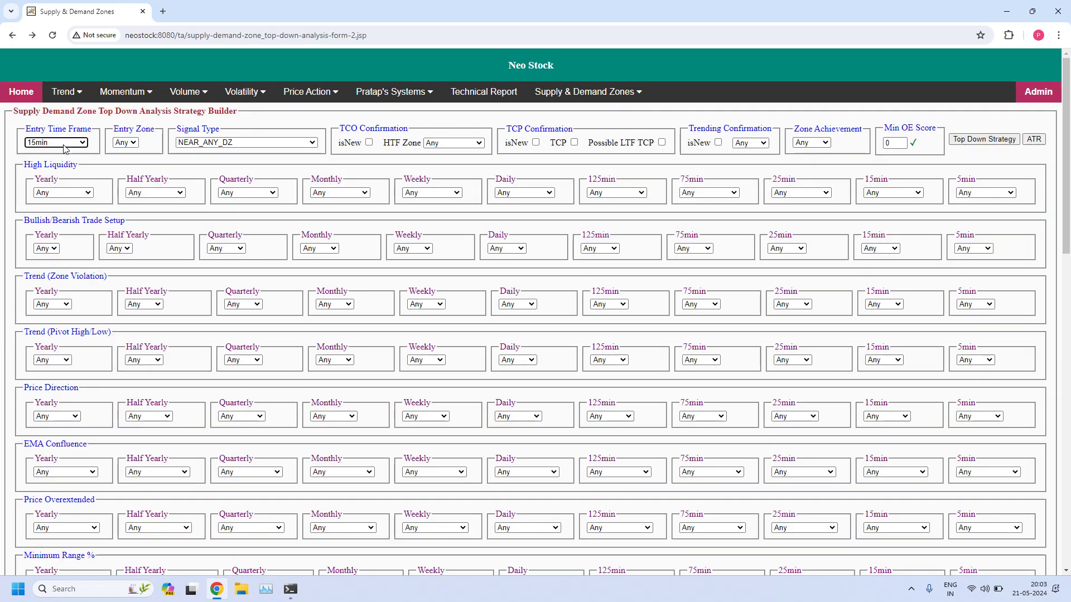
pyautogui.click(246, 144)
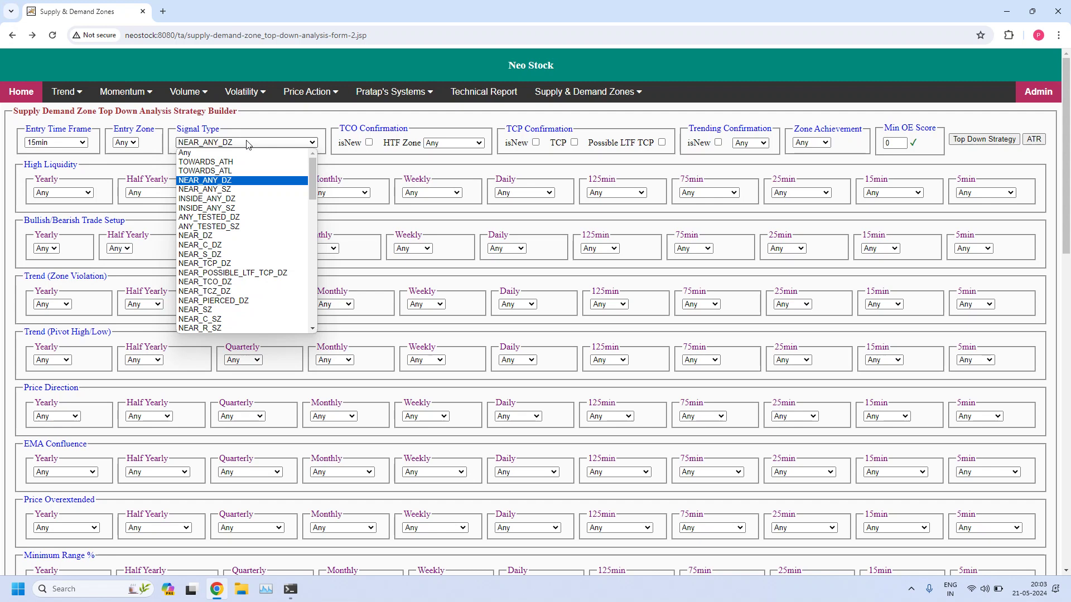
pyautogui.click(227, 190)
pyautogui.click(984, 141)
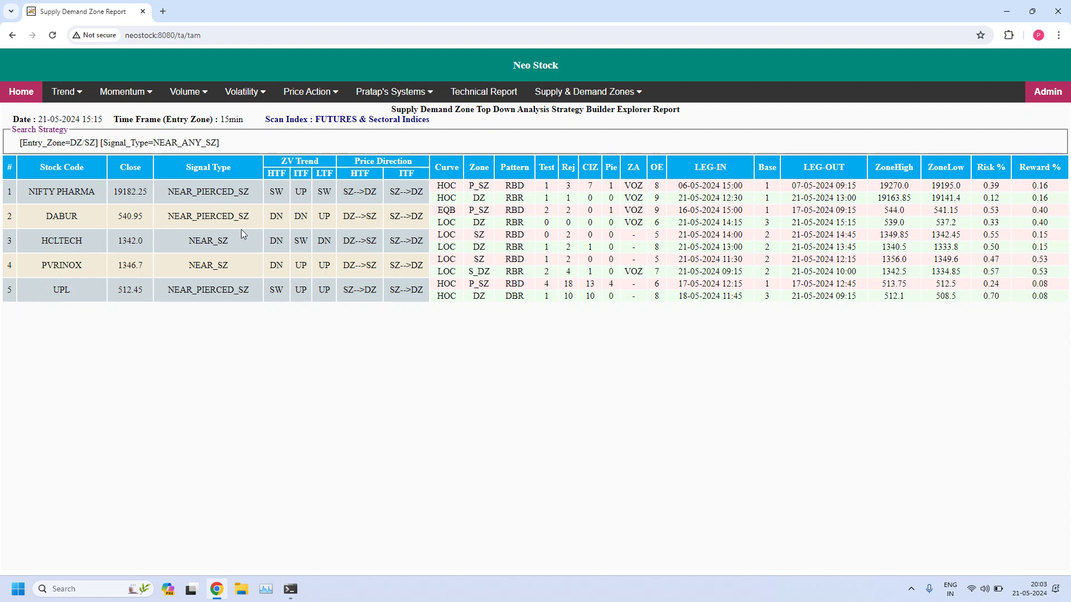
# Step: Return to the form and run the scan for the 5min entry time frame with signal type NEAR_ANY_DZ
pyautogui.click(13, 36)
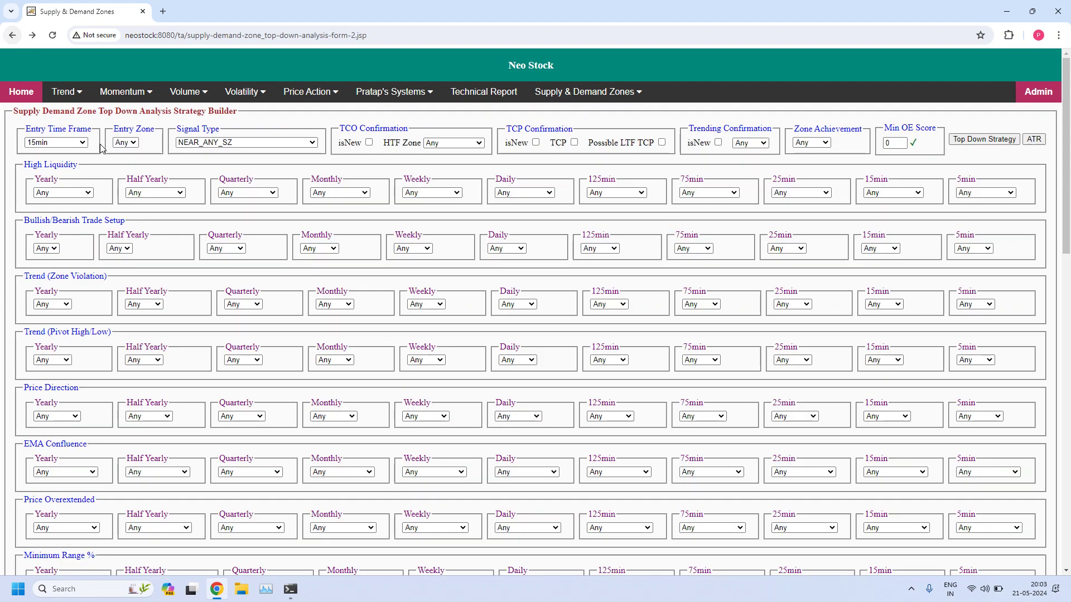
pyautogui.click(55, 142)
pyautogui.click(44, 245)
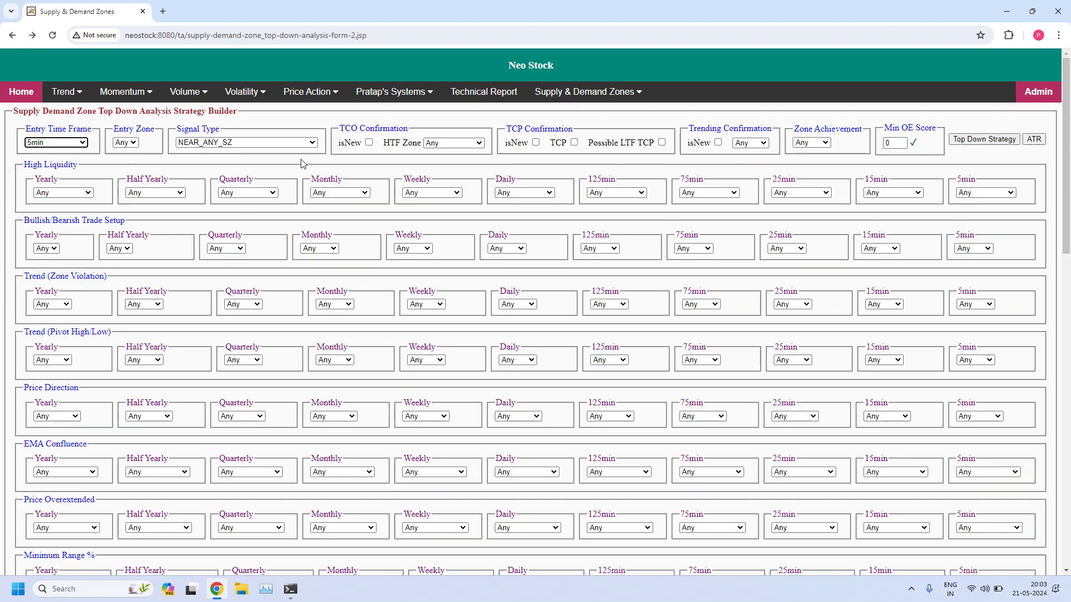
pyautogui.click(249, 143)
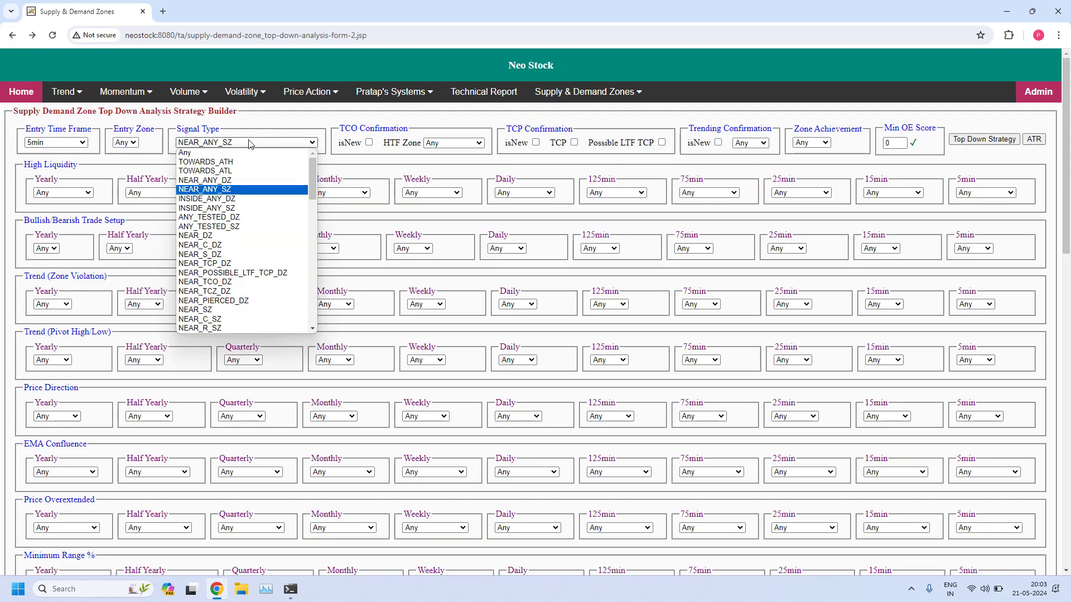
pyautogui.click(234, 181)
pyautogui.click(975, 139)
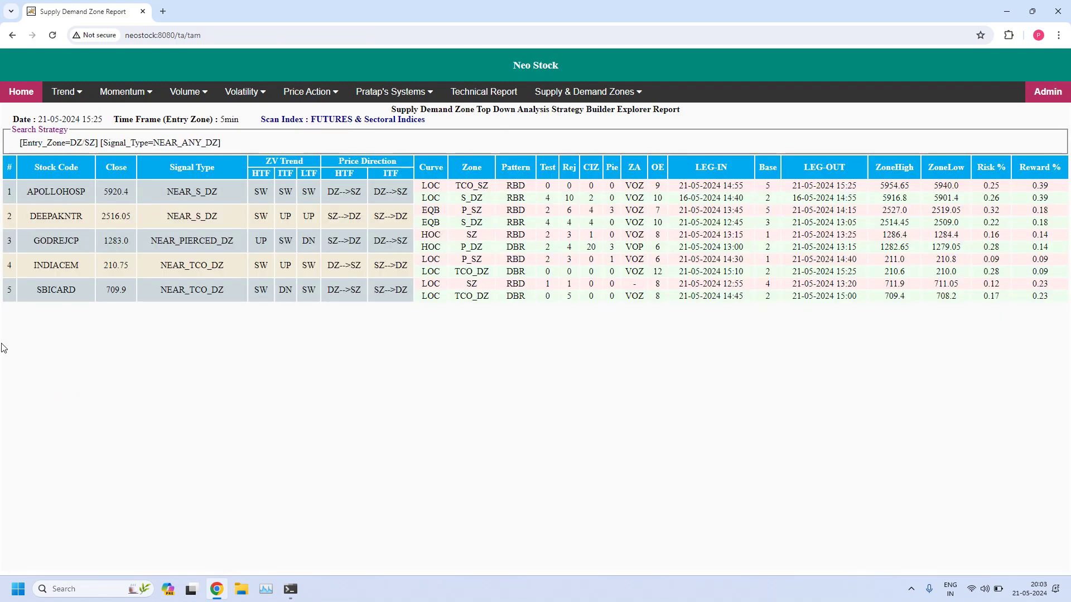
# Step: Go back to the form and run the 5min scan with signal type NEAR_ANY_SZ
pyautogui.click(12, 35)
pyautogui.click(83, 143)
pyautogui.click(82, 143)
pyautogui.click(244, 143)
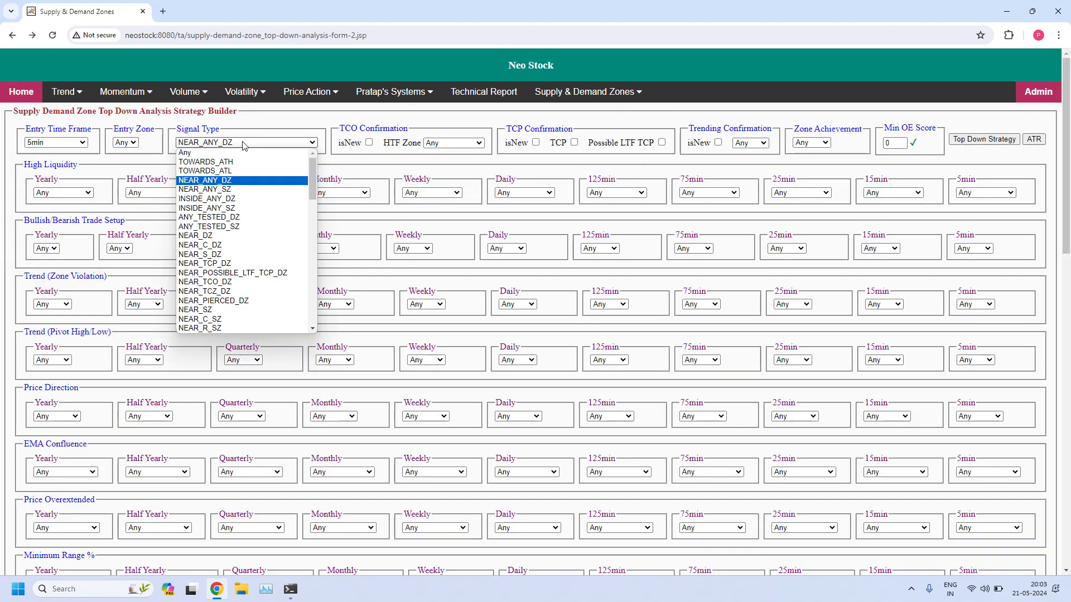
pyautogui.click(245, 190)
pyautogui.click(985, 139)
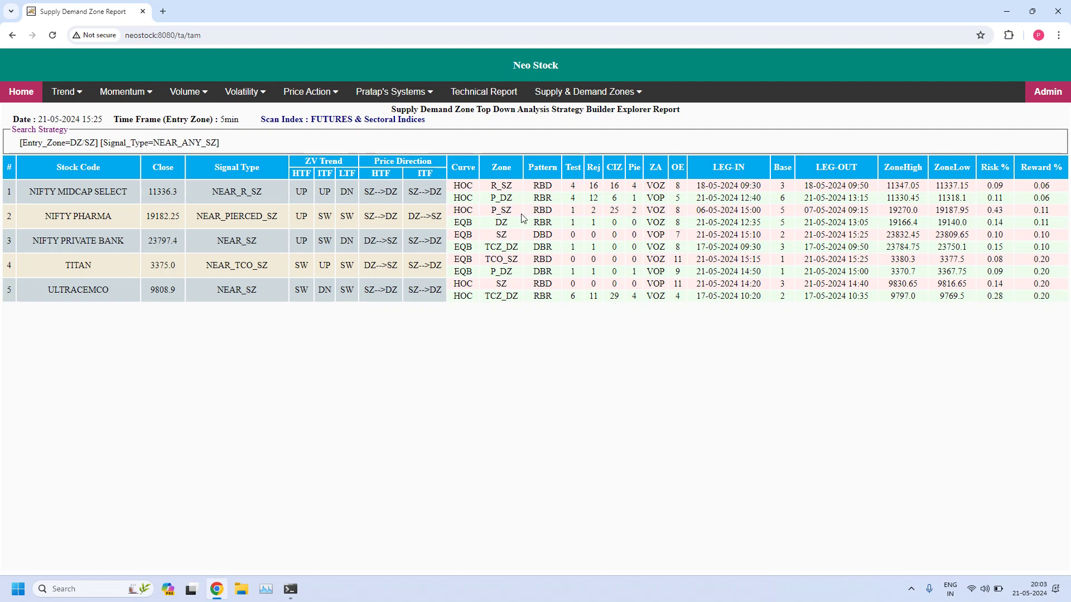
# Step: Open a fresh Top Down Analysis Strategy Builder form and generate the ATR stop-loss buffer report from it
pyautogui.moveTo(621, 91)
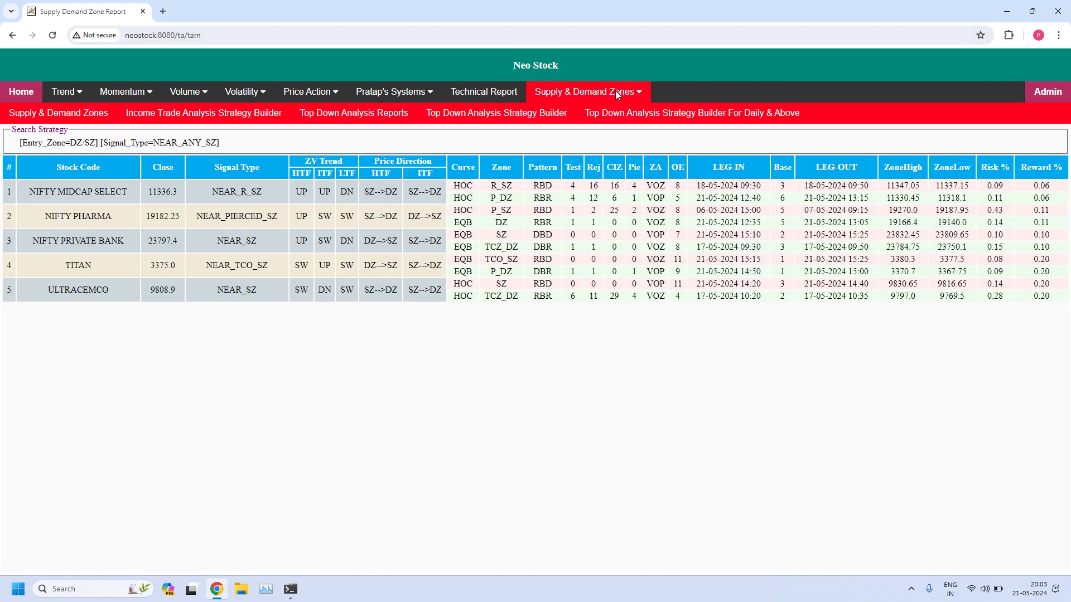
pyautogui.click(550, 115)
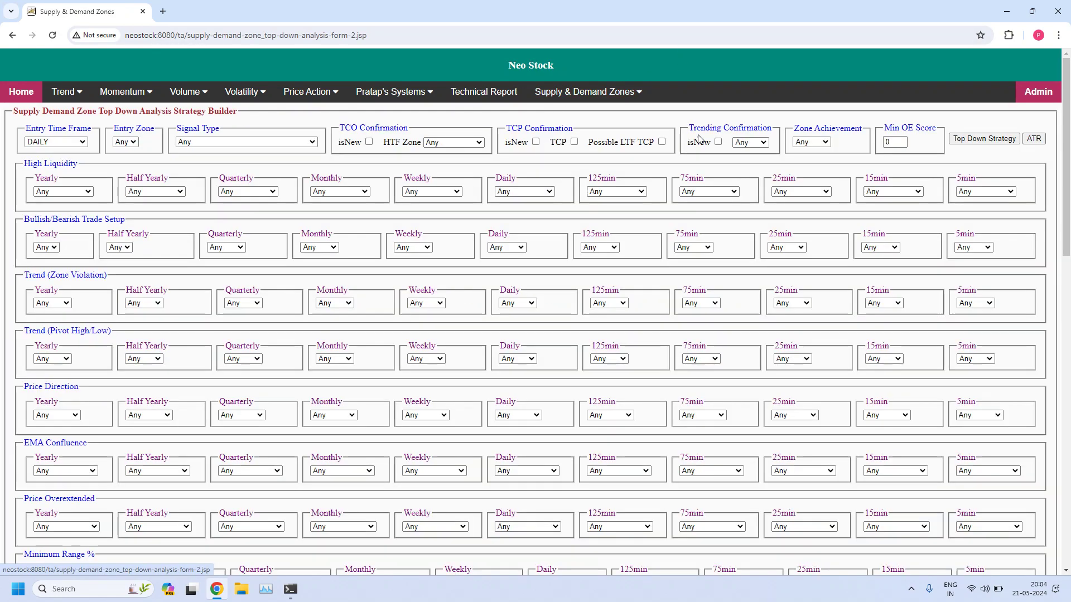
pyautogui.click(1034, 140)
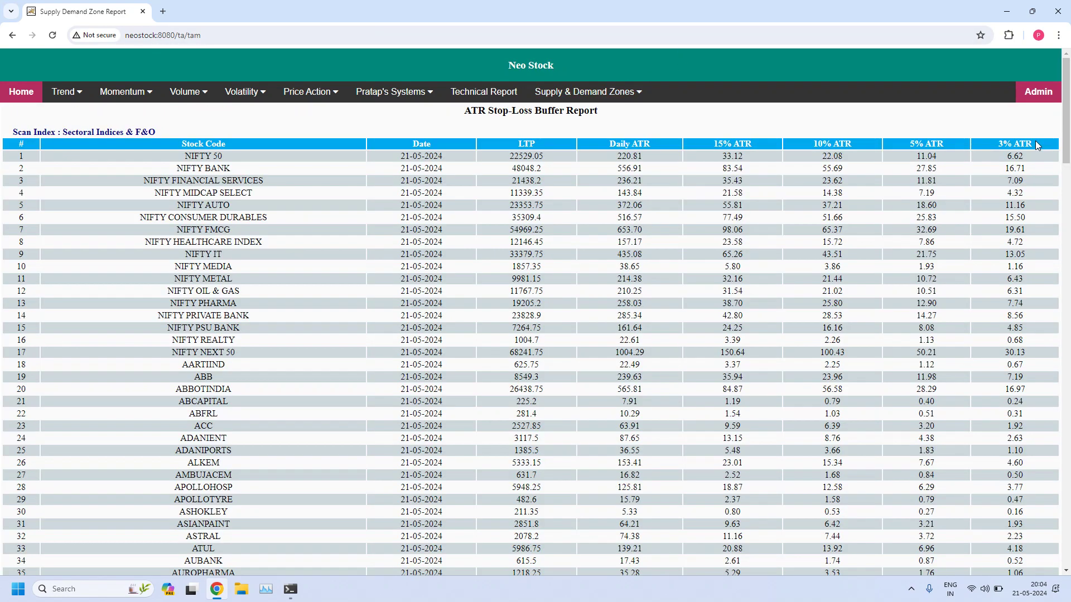
# Step: Review the daily ATR and the 15%, 10%, 5% and 3% ATR columns through the list of indices and F&O stocks
pyautogui.tripleClick(619, 145)
pyautogui.click(1001, 502)
pyautogui.scroll(-8, 1066, 560)
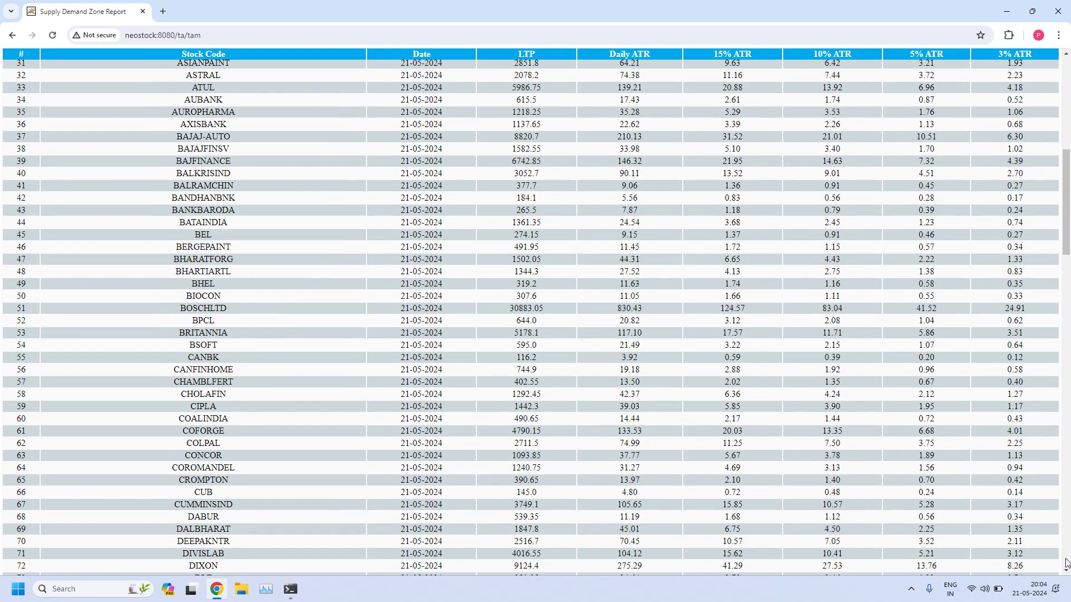
pyautogui.scroll(-8, 1067, 563)
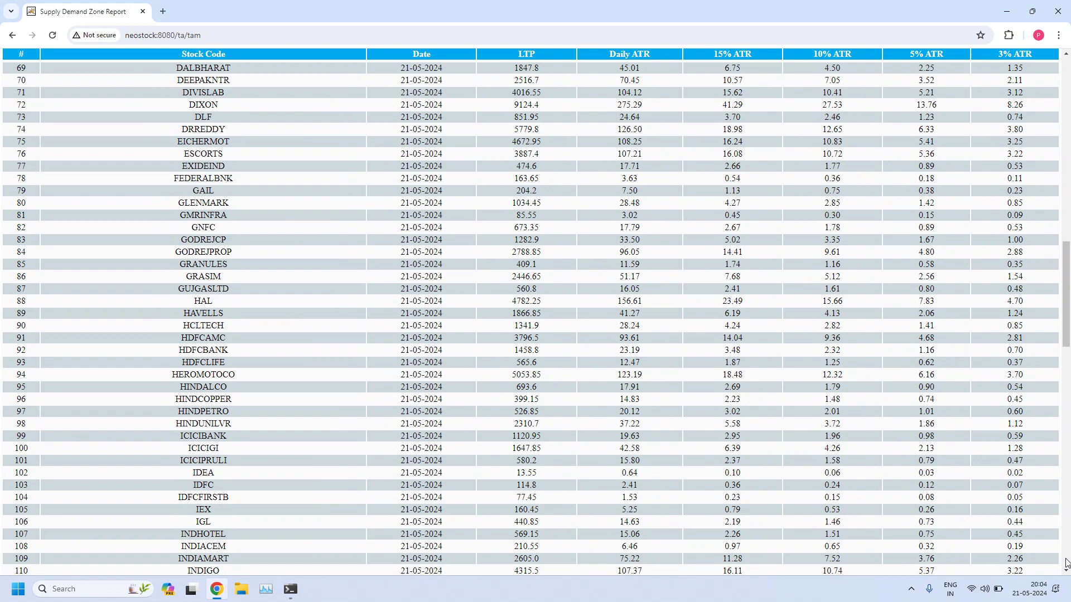
pyautogui.scroll(-8, 1066, 563)
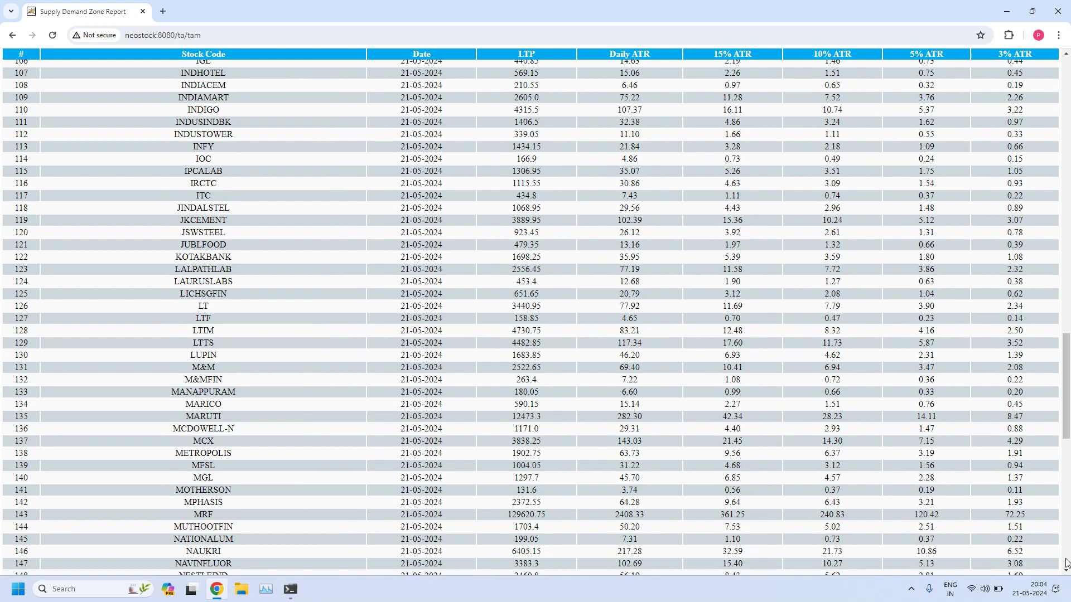
pyautogui.scroll(-8, 1067, 563)
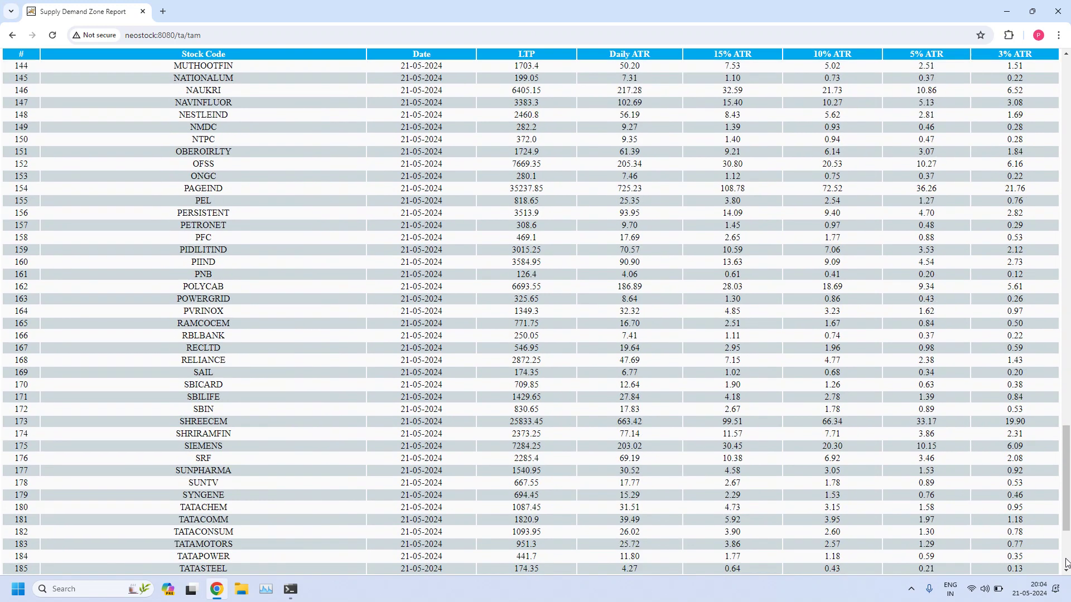
pyautogui.scroll(-3, 1066, 563)
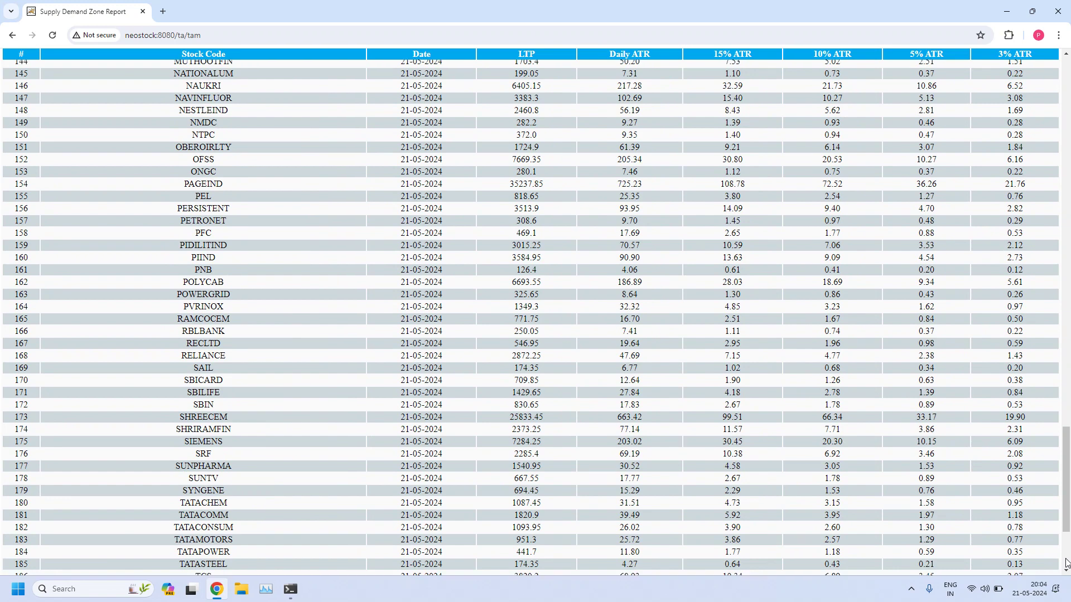